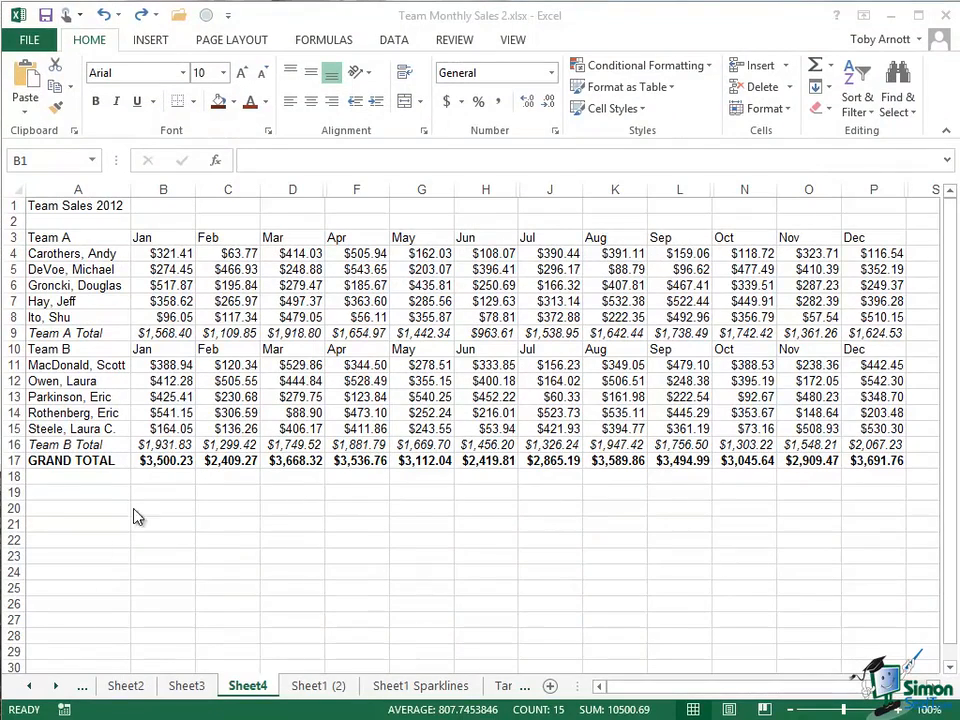
- Insert a blank column B before the January figures
left_click(163, 188)
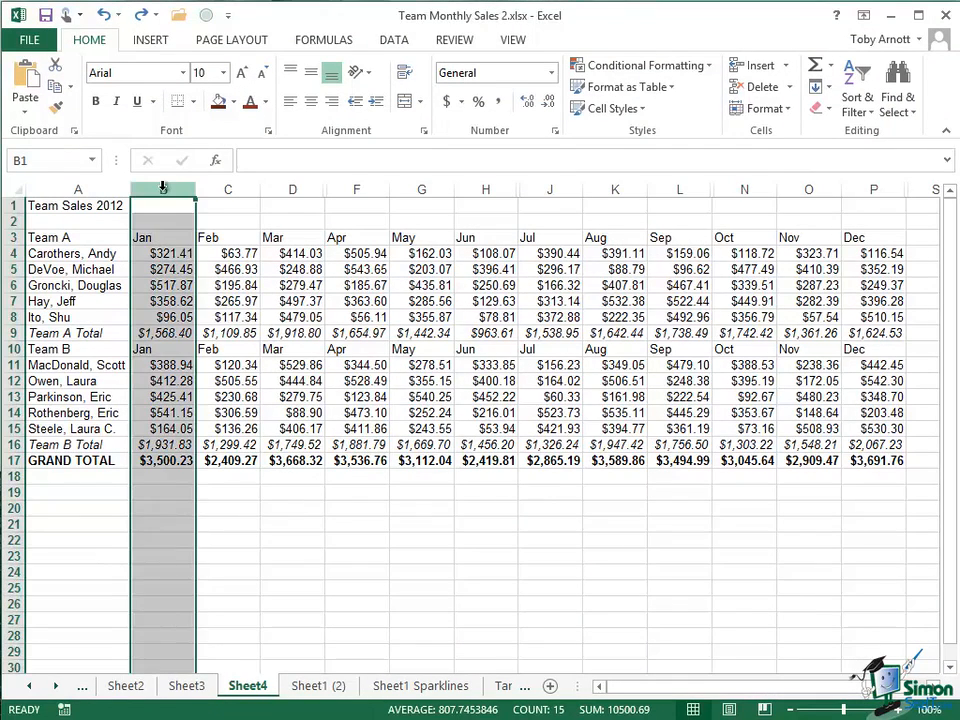
right_click(163, 188)
left_click(198, 324)
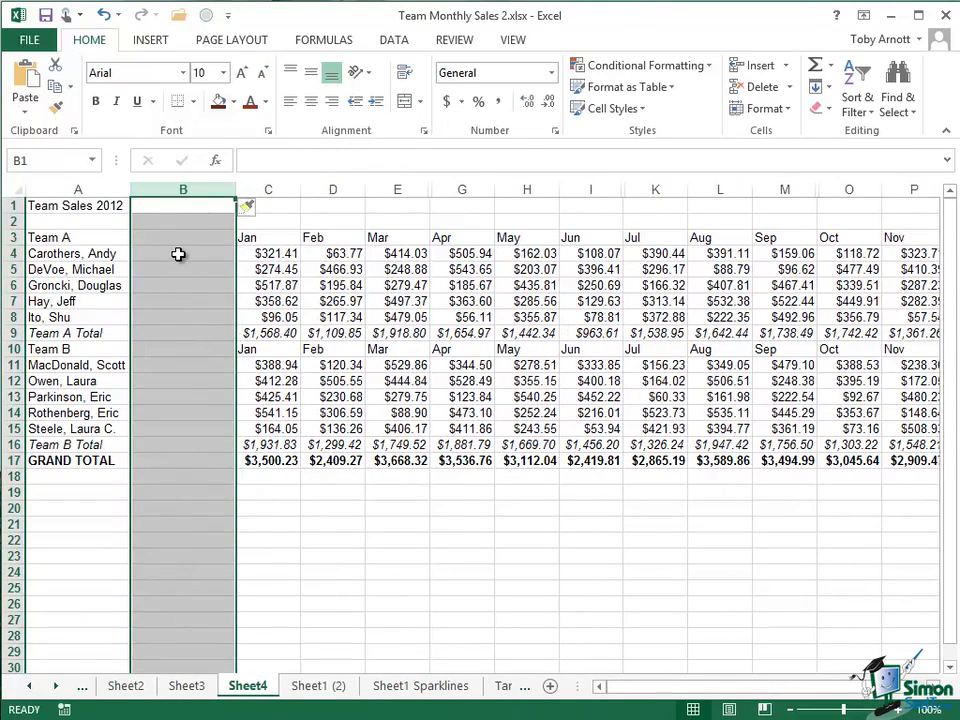
- Select cells B4:B8 beside the Team A names
left_click(178, 254)
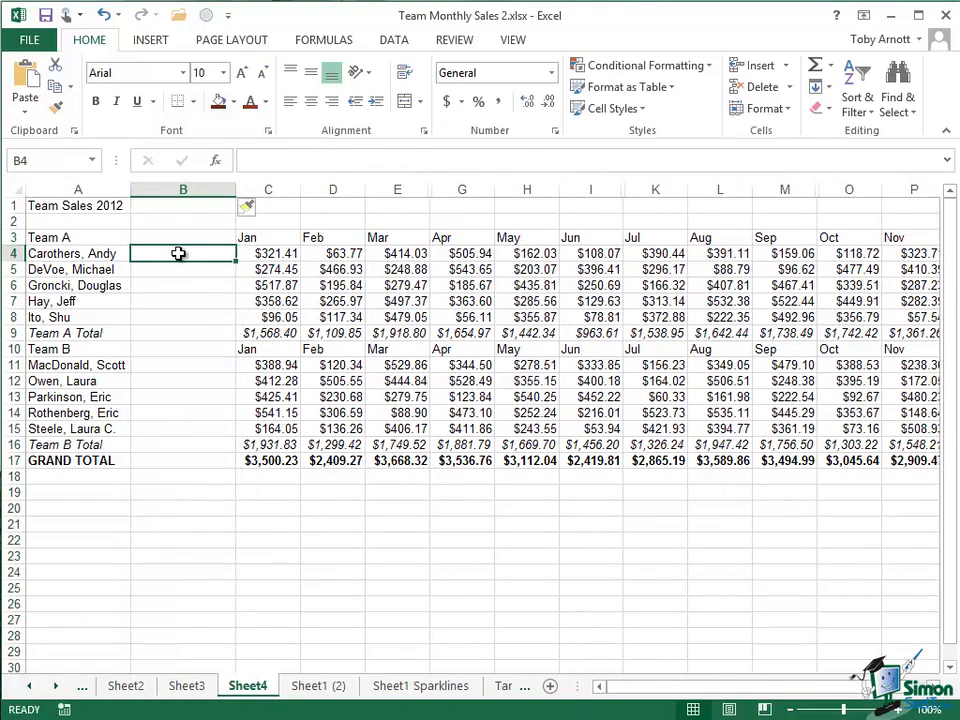
left_click_drag(180, 253, 180, 316)
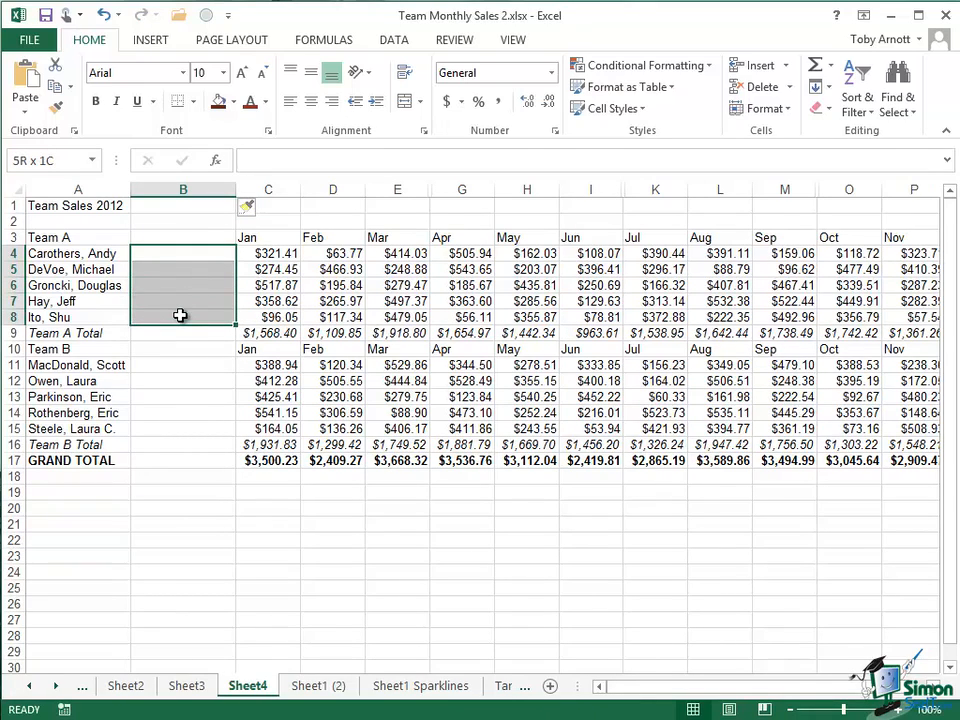
left_click_drag(180, 316, 182, 313)
- Create line sparklines in $B$4:$B$8 from Team A's data range C4:Q8
left_click(155, 41)
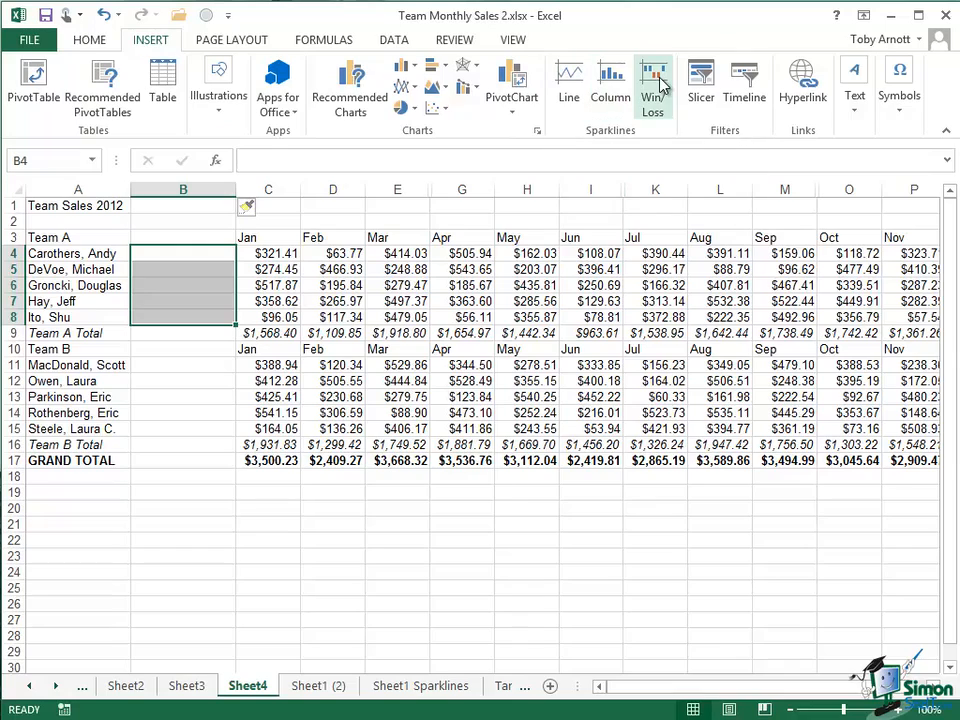
left_click(569, 82)
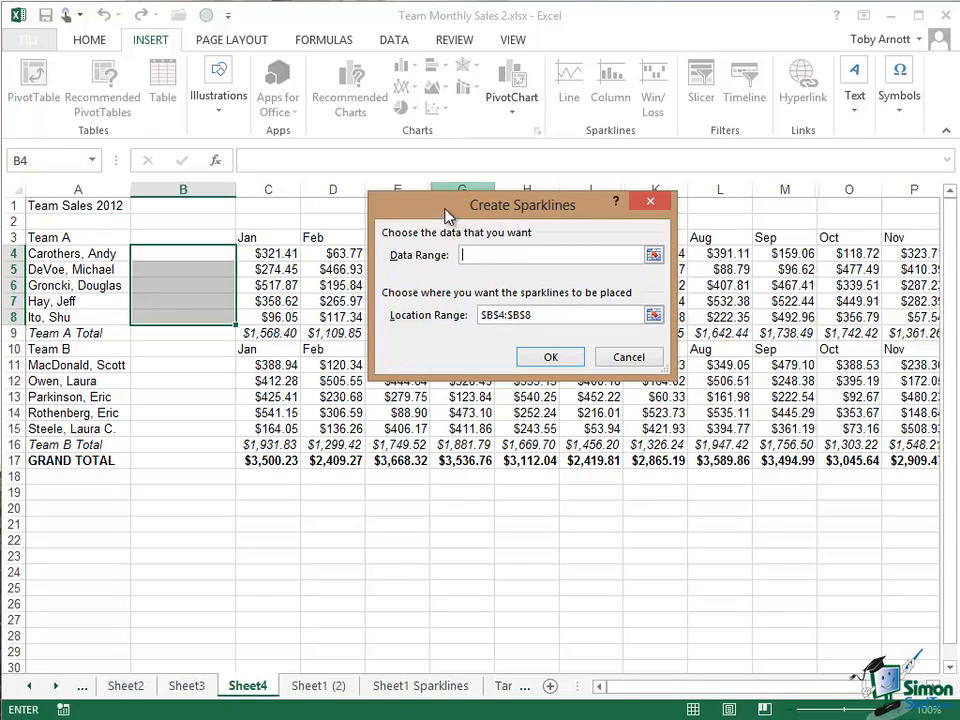
left_click_drag(446, 207, 242, 507)
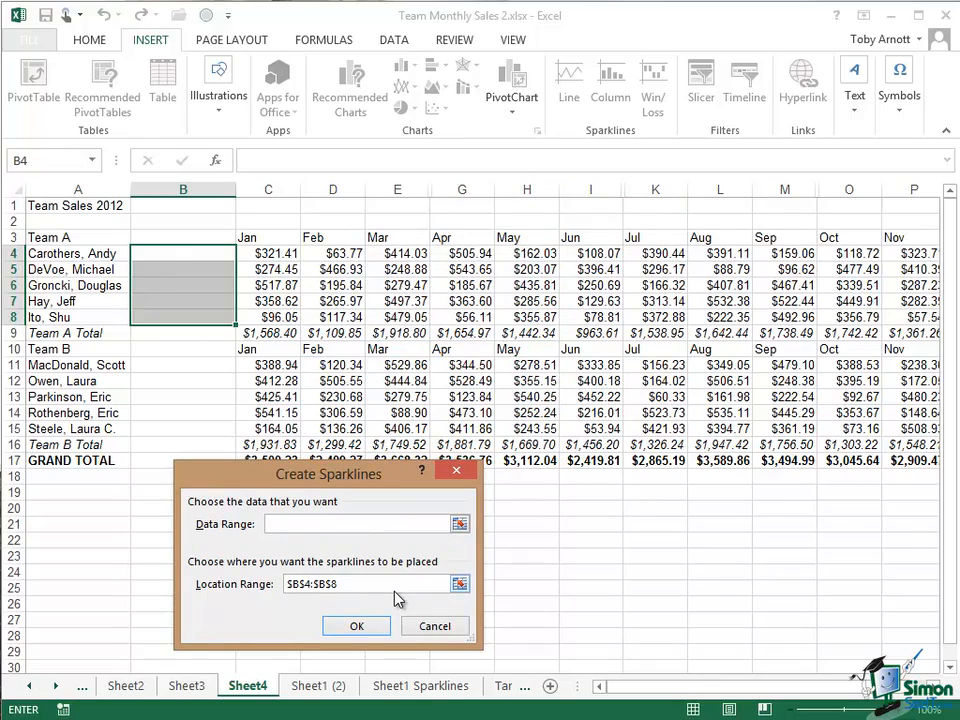
mouse_move(935, 705)
scroll(814, 293, "right", 2)
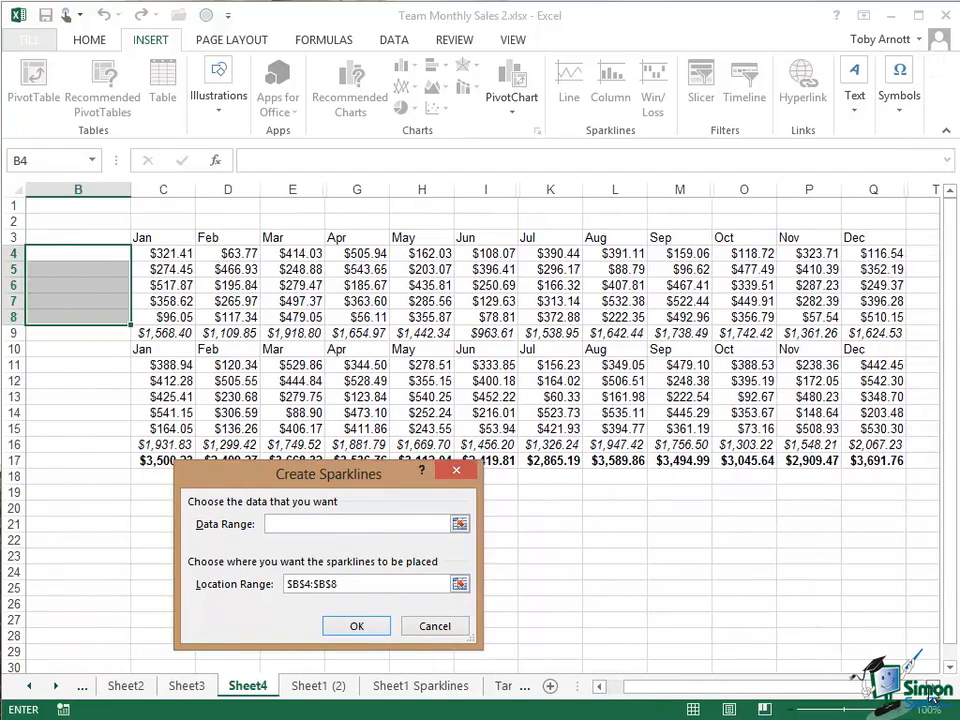
left_click(778, 317)
left_click_drag(778, 317, 40, 253)
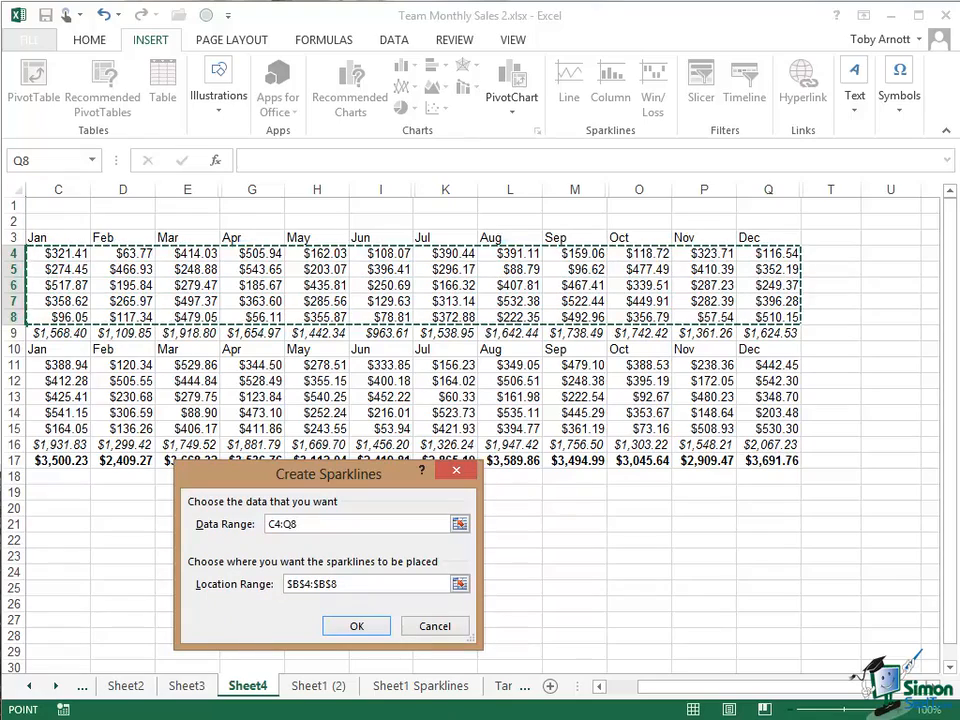
left_click(352, 624)
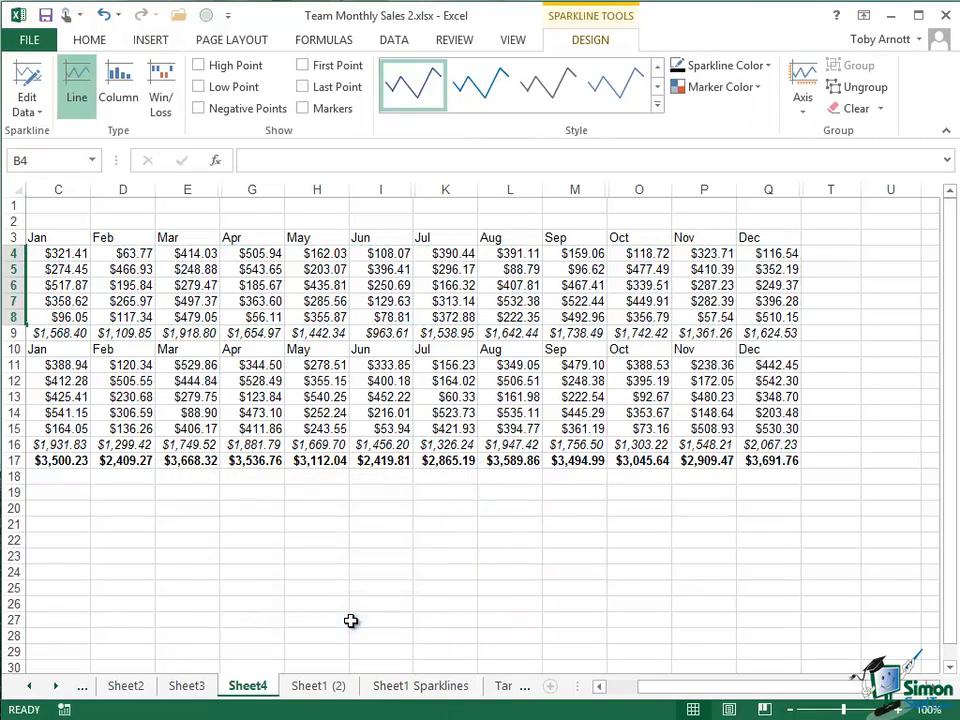
- Scroll the sheet back left and select cell A4
left_click_drag(854, 690, 756, 694)
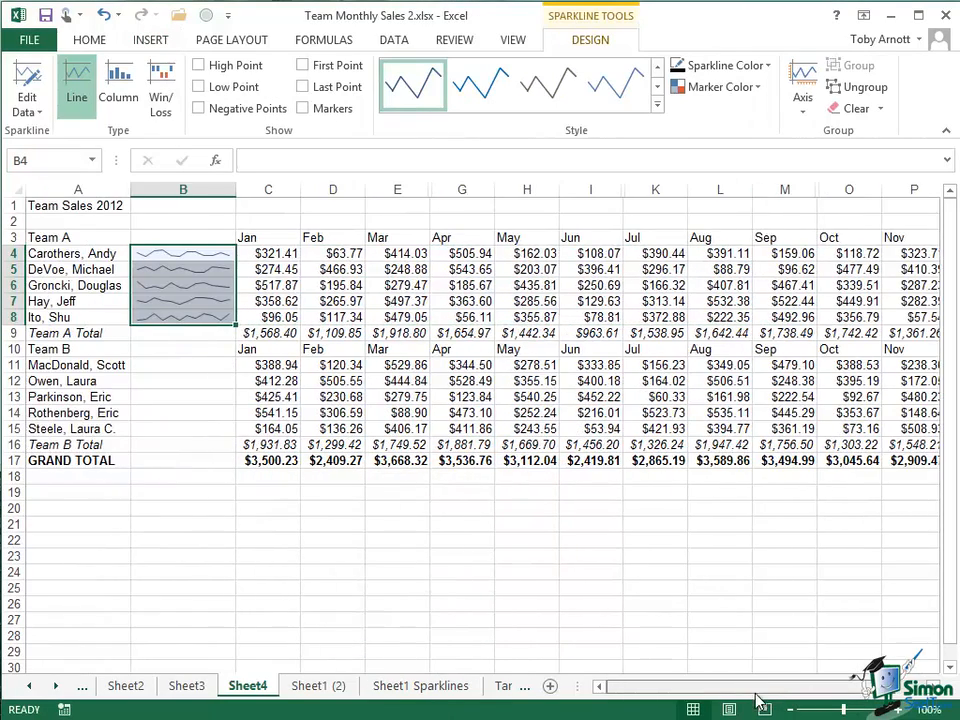
left_click(75, 253)
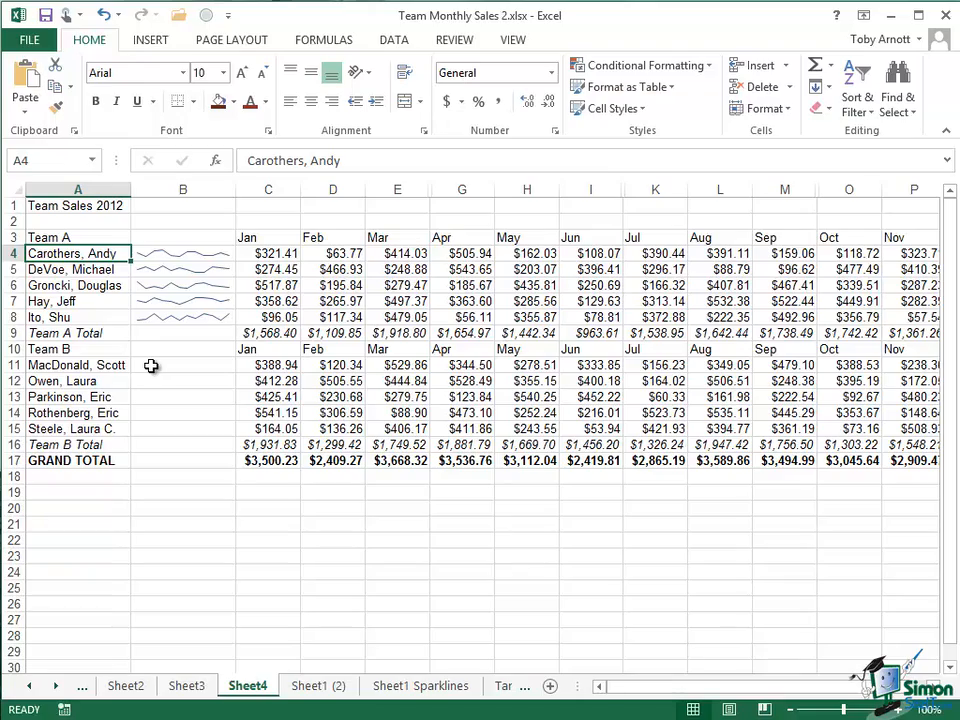
- Zoom the sheet in step by step to 160%
mouse_move(958, 2)
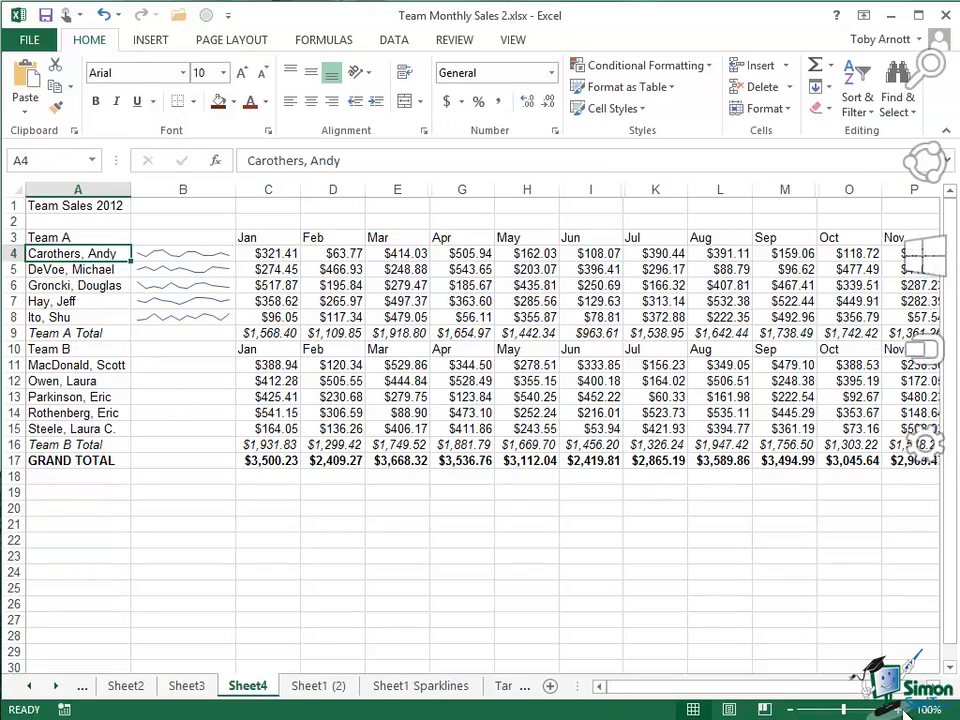
left_click(904, 709)
left_click(904, 709)
left_click(904, 709)
left_click(904, 709)
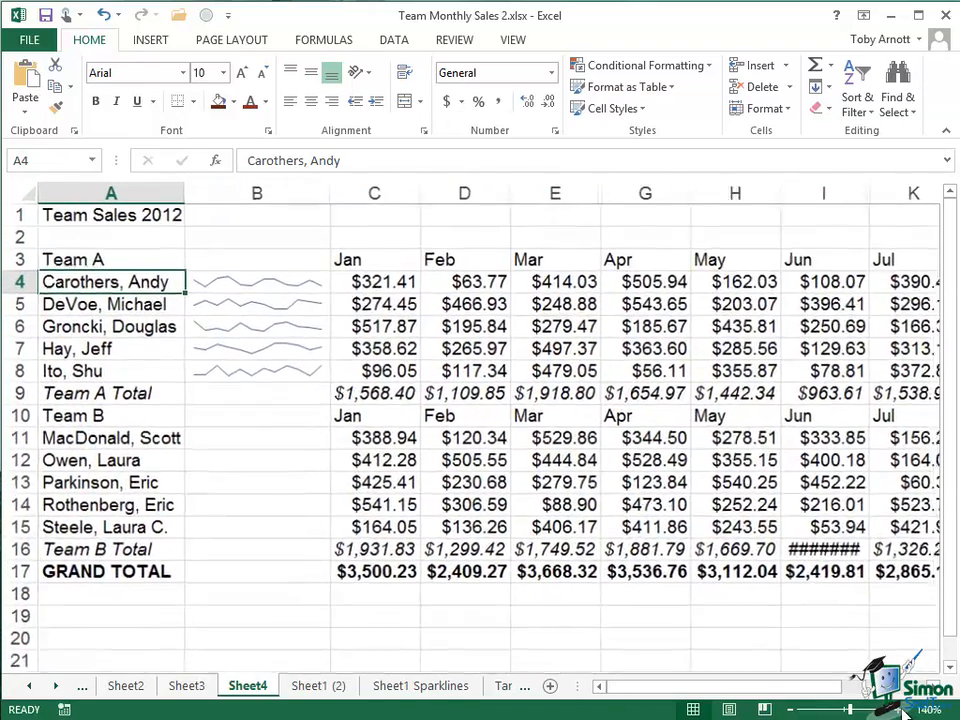
left_click(904, 709)
left_click(904, 709)
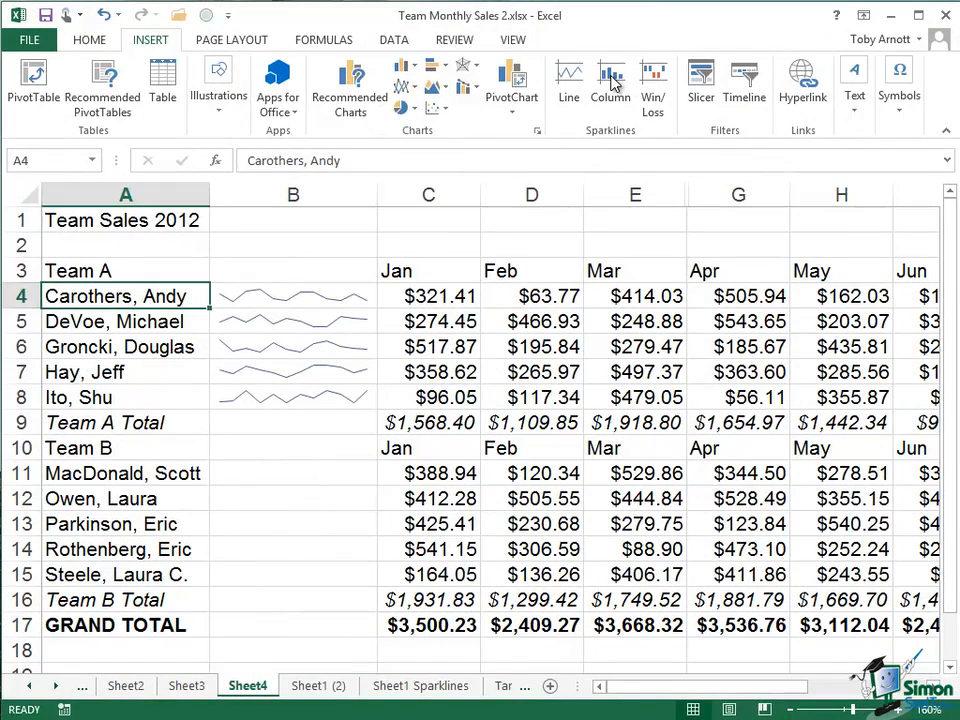
- Create column sparklines in B11:B15 from Team B's data range C11:Q15
left_click(611, 80)
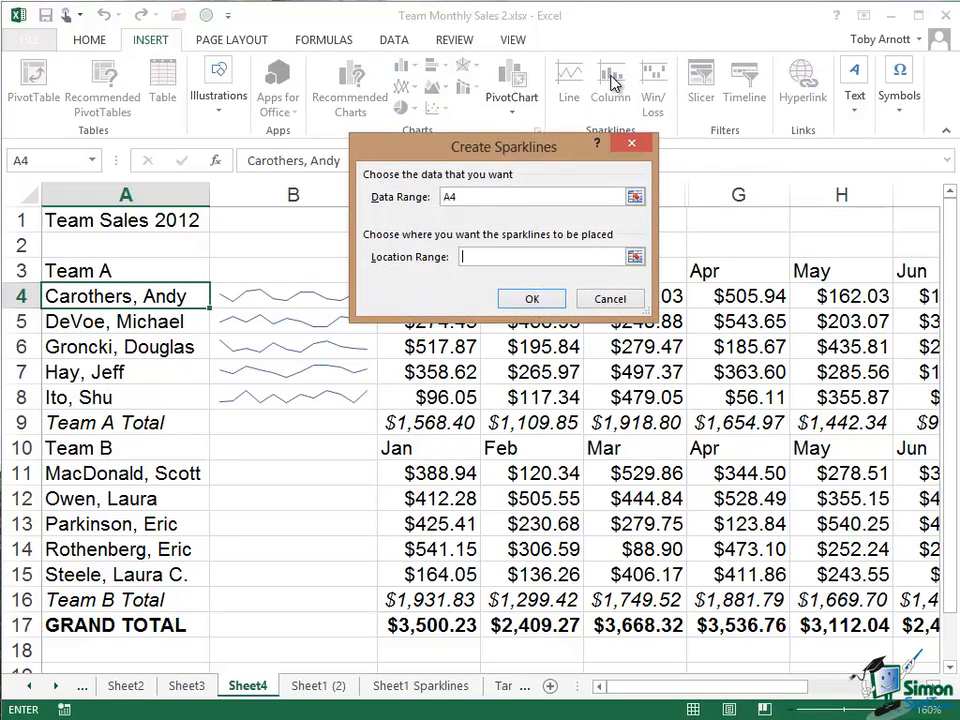
left_click(476, 195)
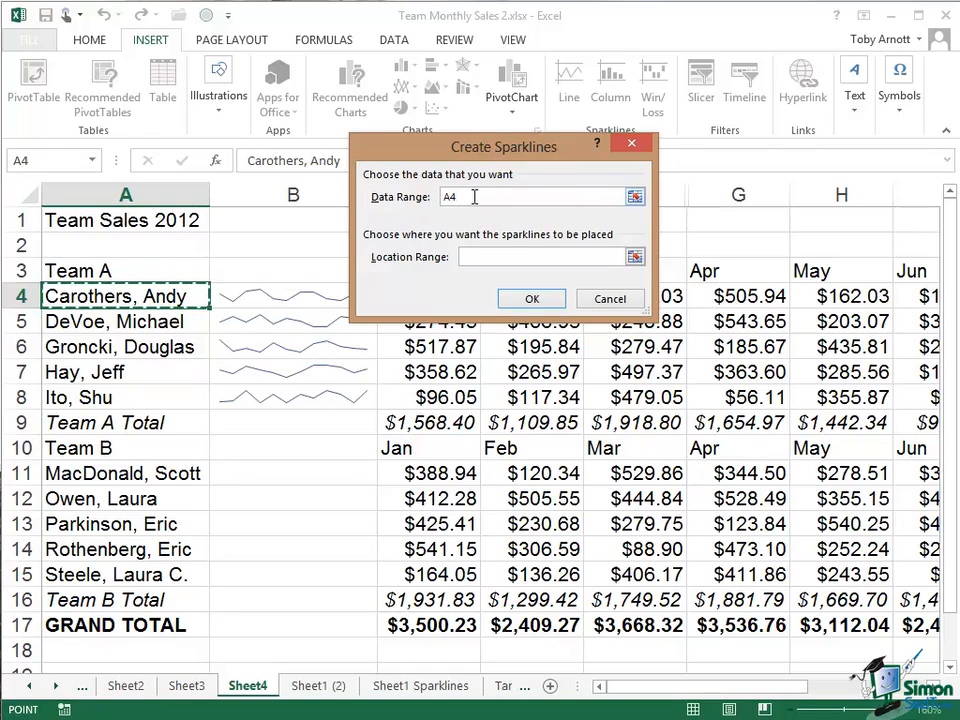
key("BackSpace")
key("BackSpace")
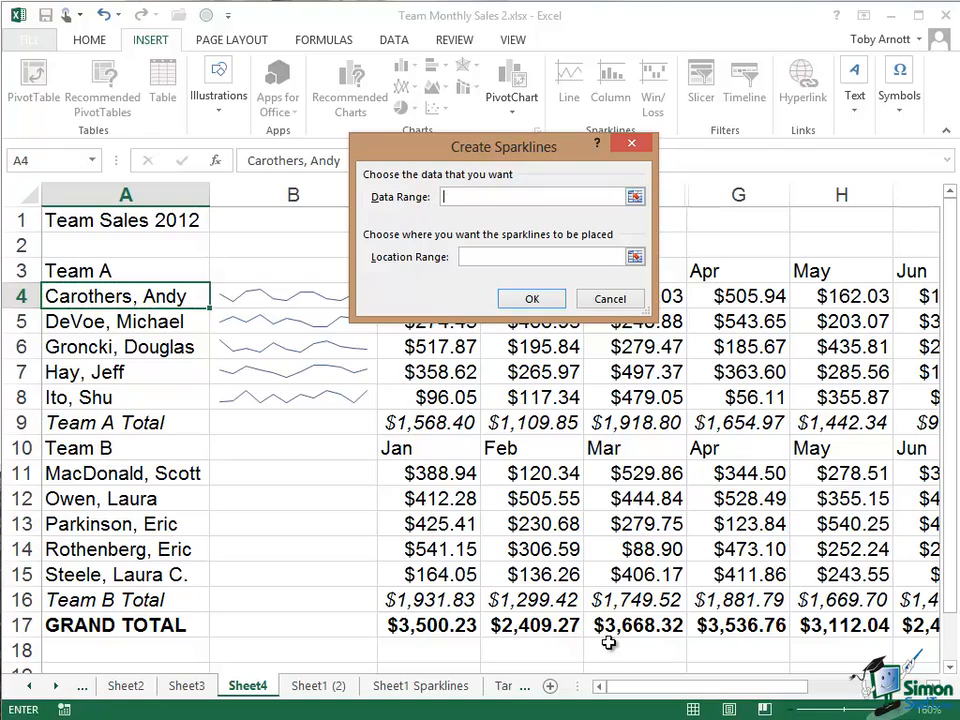
scroll(797, 650, "right", 5)
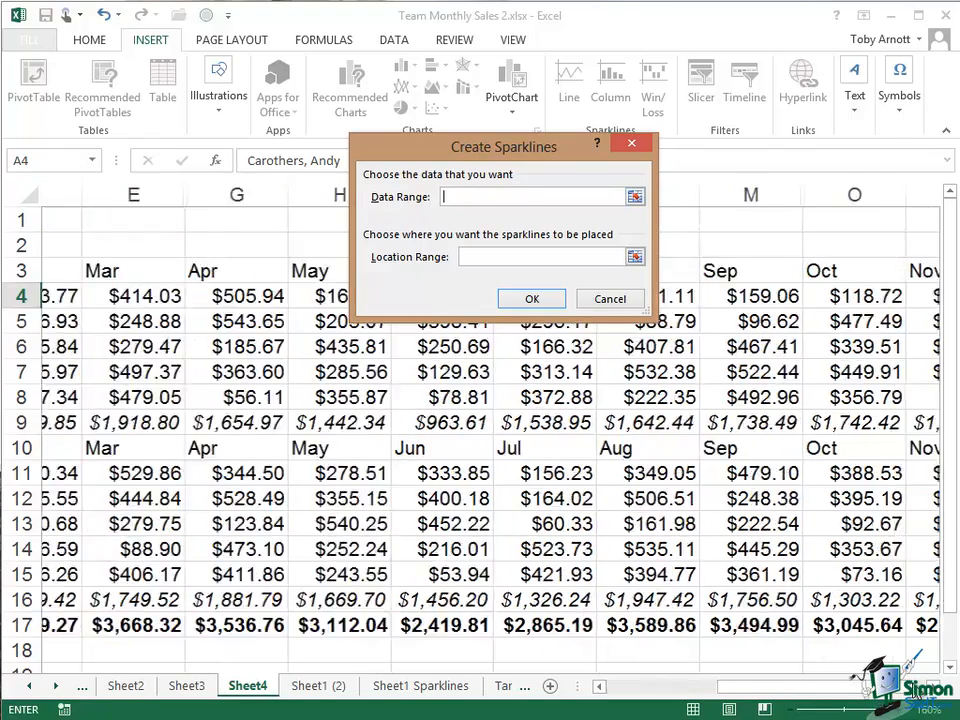
left_click_drag(754, 574, 292, 472)
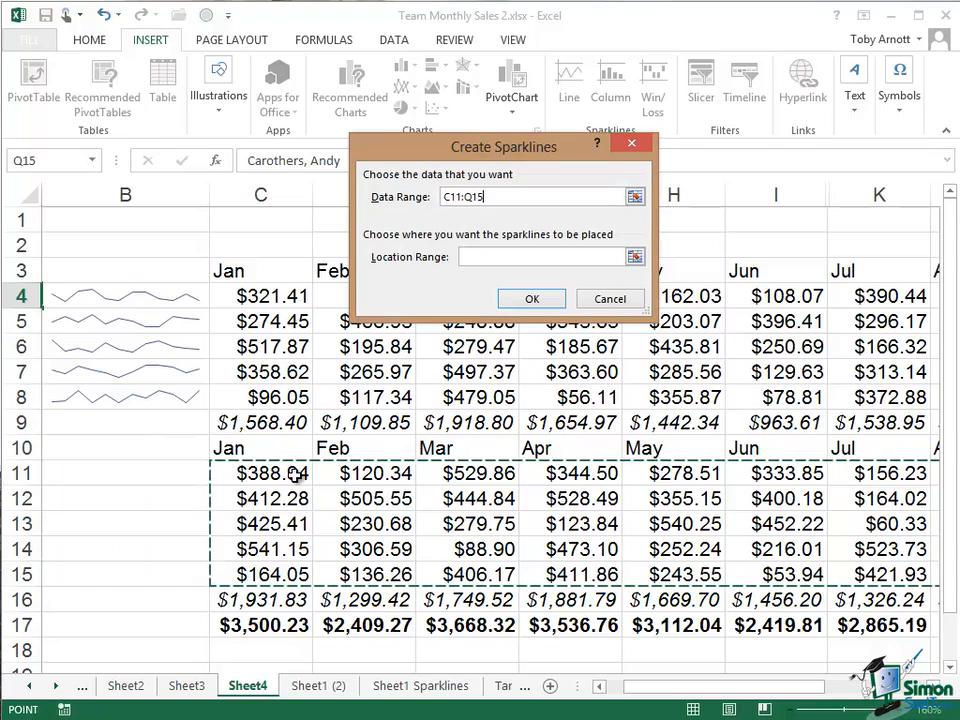
left_click(478, 258)
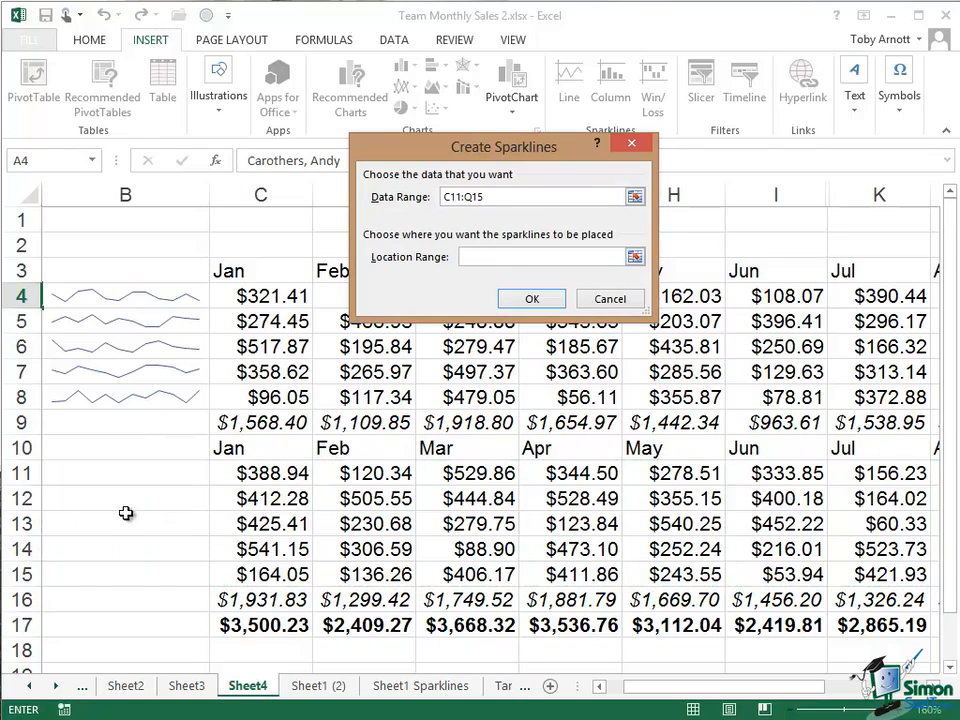
left_click_drag(87, 473, 90, 580)
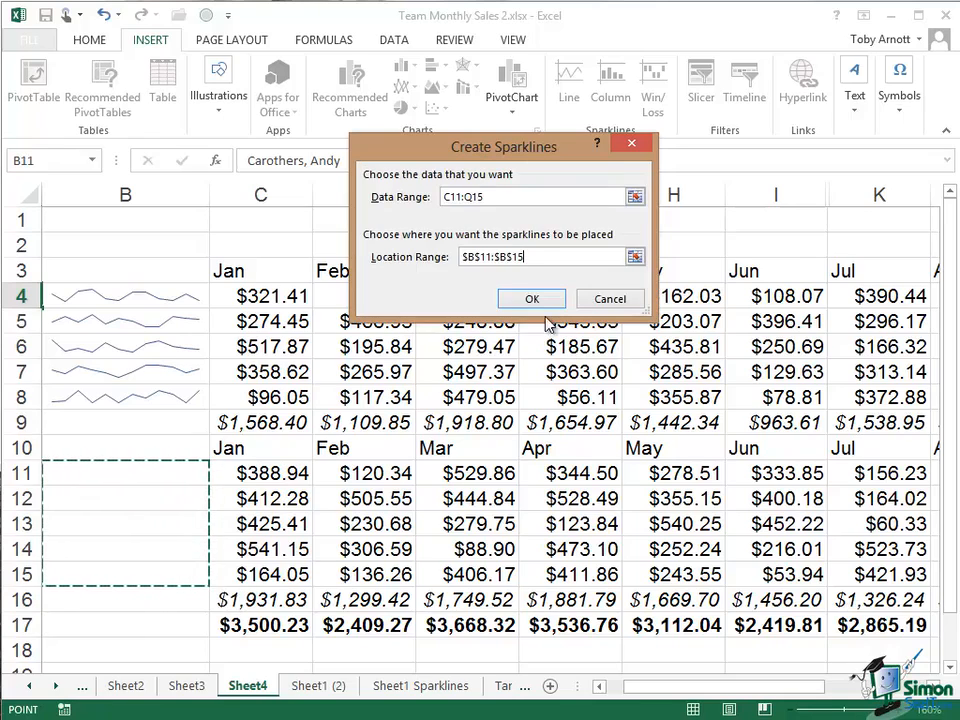
left_click(533, 300)
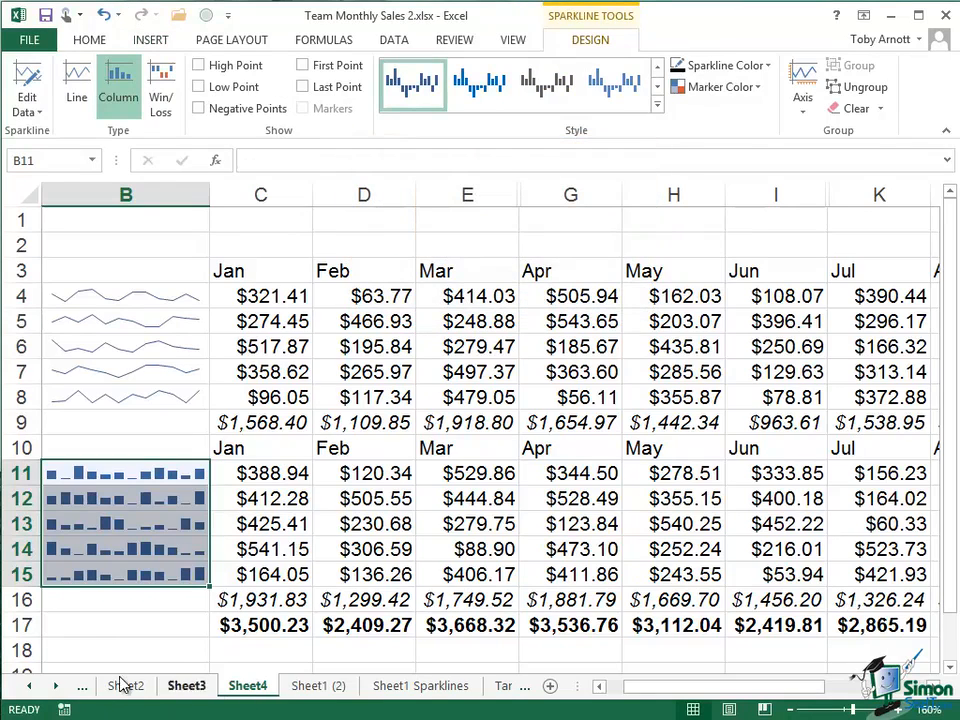
- Bring column A back into view and select cell A15
left_click(599, 686)
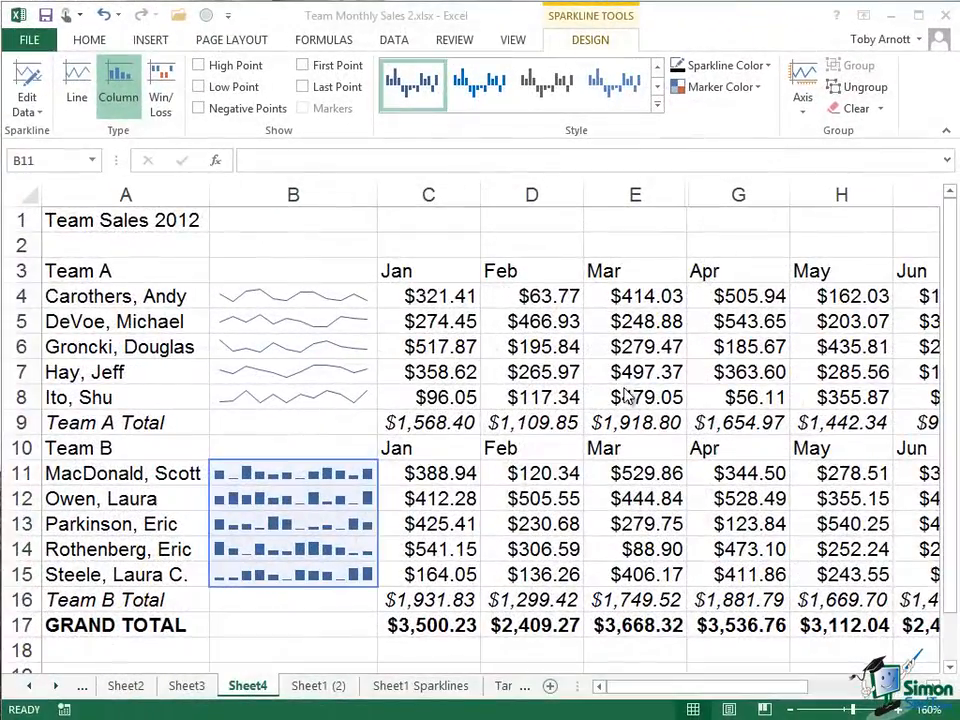
left_click(112, 575)
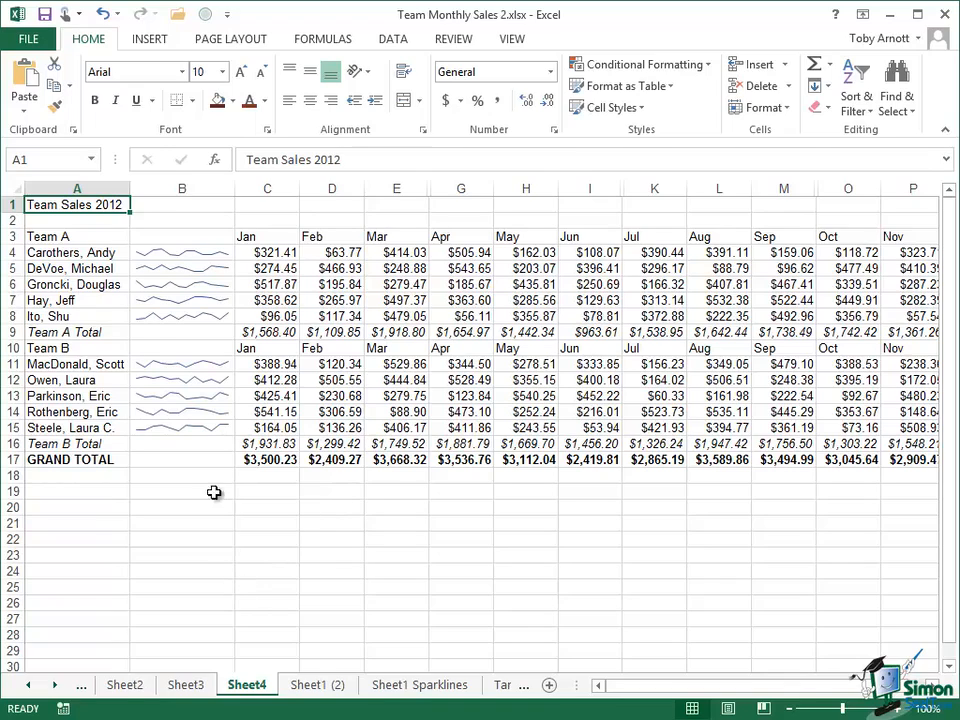
- Select Team A's sparkline group at cell B4
left_click(179, 255)
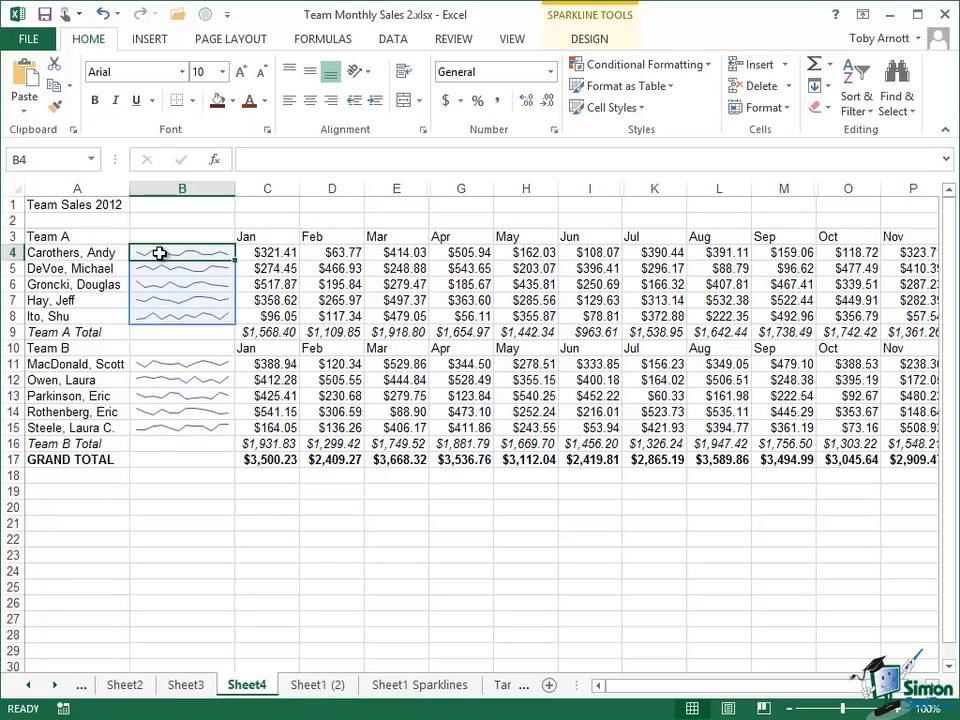
- On the Sparkline Design tab, switch Team A's sparklines to Column, then back to Line
left_click(599, 44)
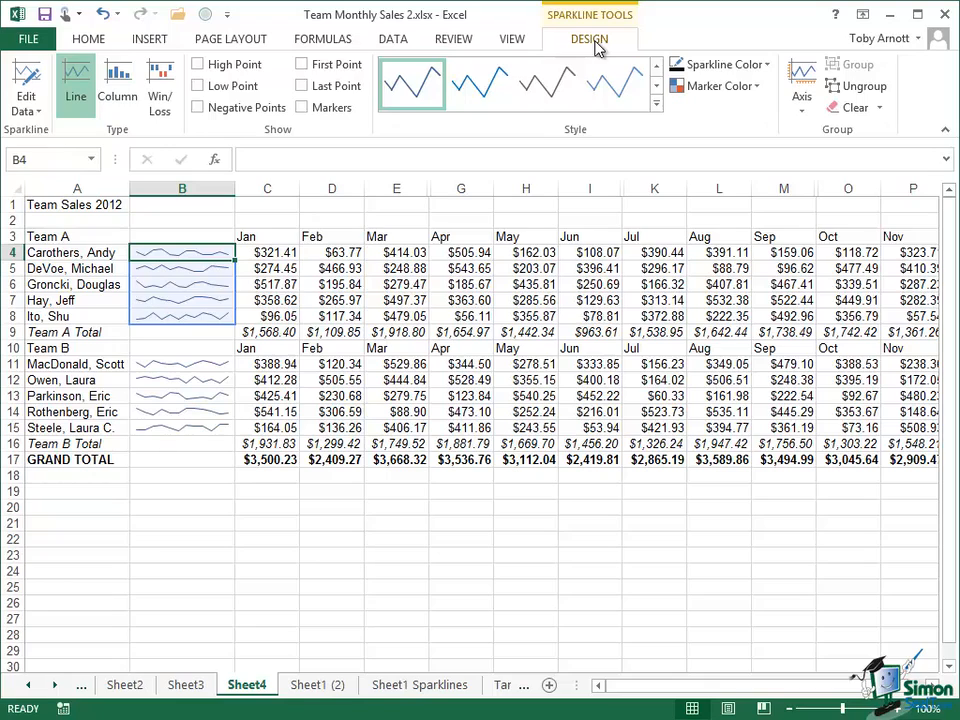
left_click(117, 86)
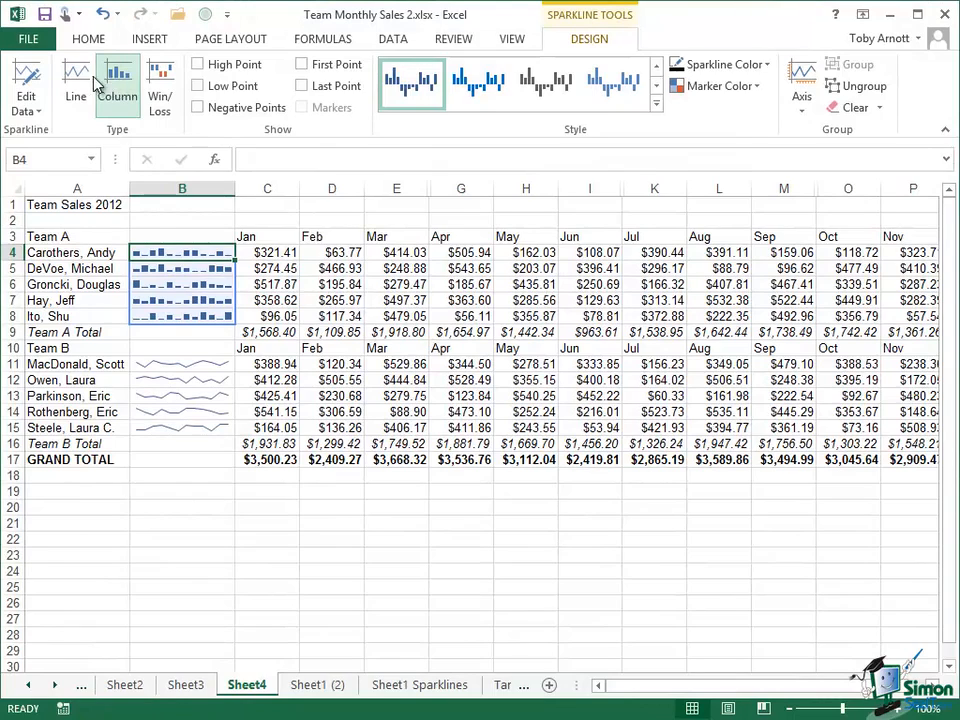
left_click(76, 86)
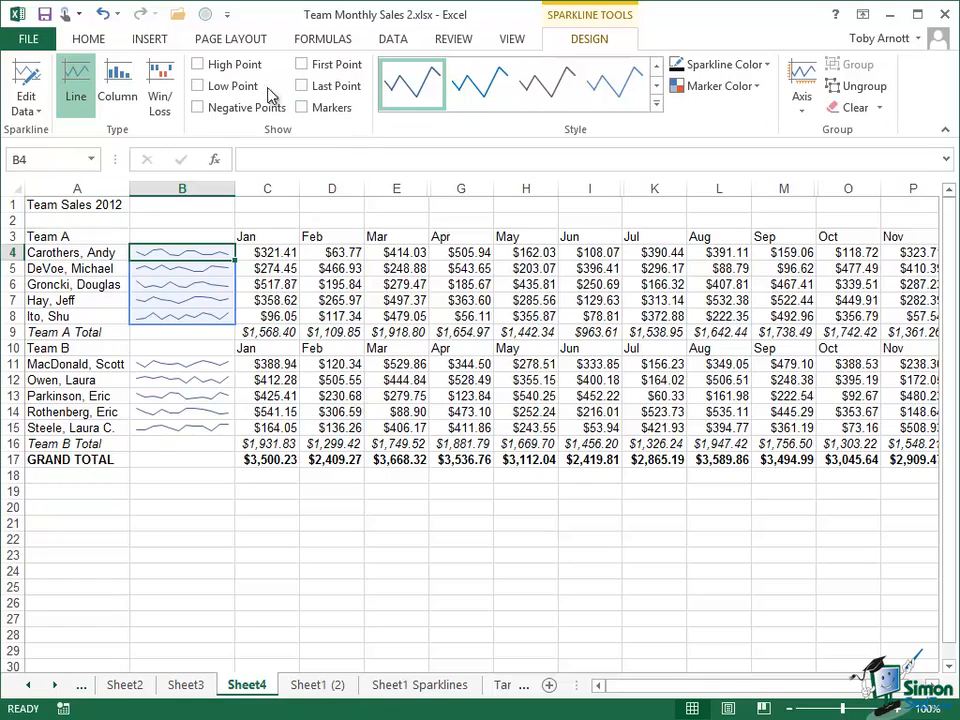
- Turn on High Point markers for Team A's sparklines and ungroup them
left_click(199, 66)
left_click(850, 88)
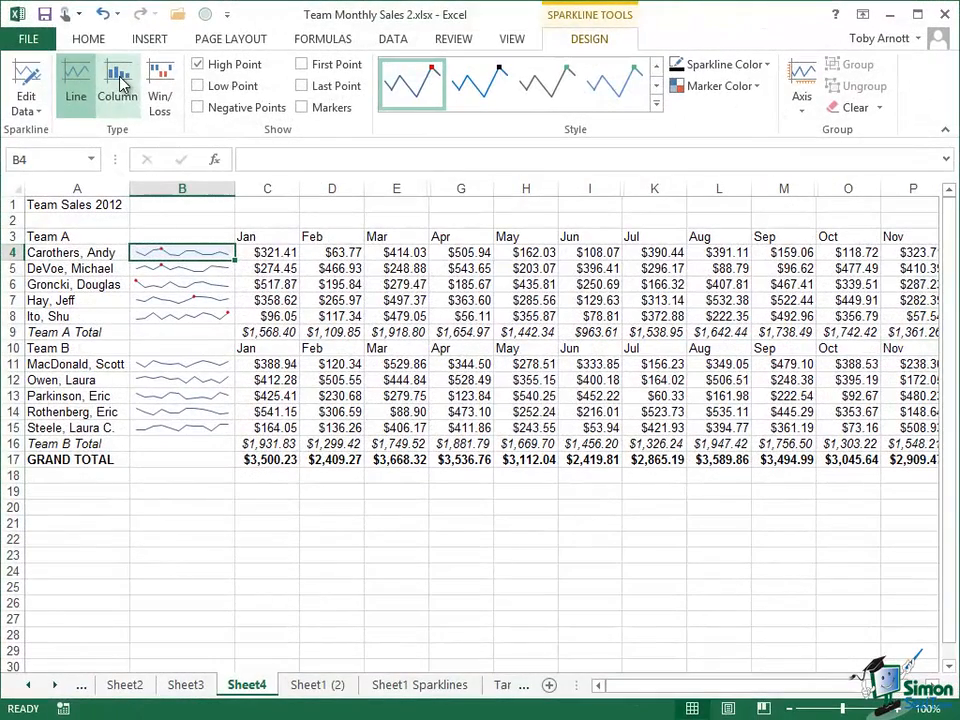
- Change the B4 sparkline to Column type and open the Edit Data menu
left_click(117, 84)
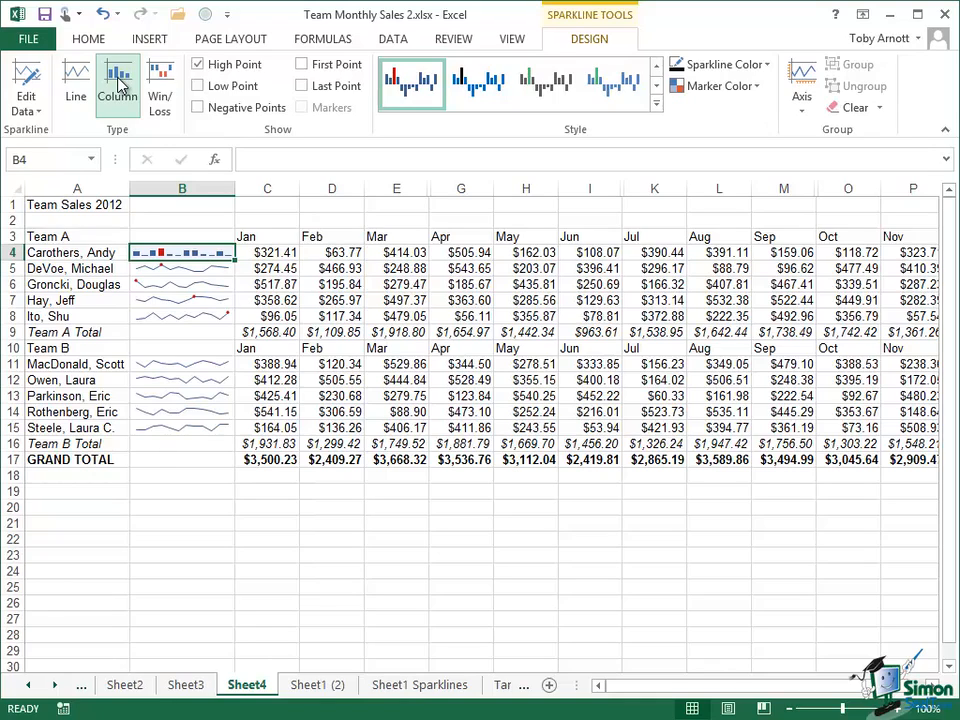
left_click(31, 112)
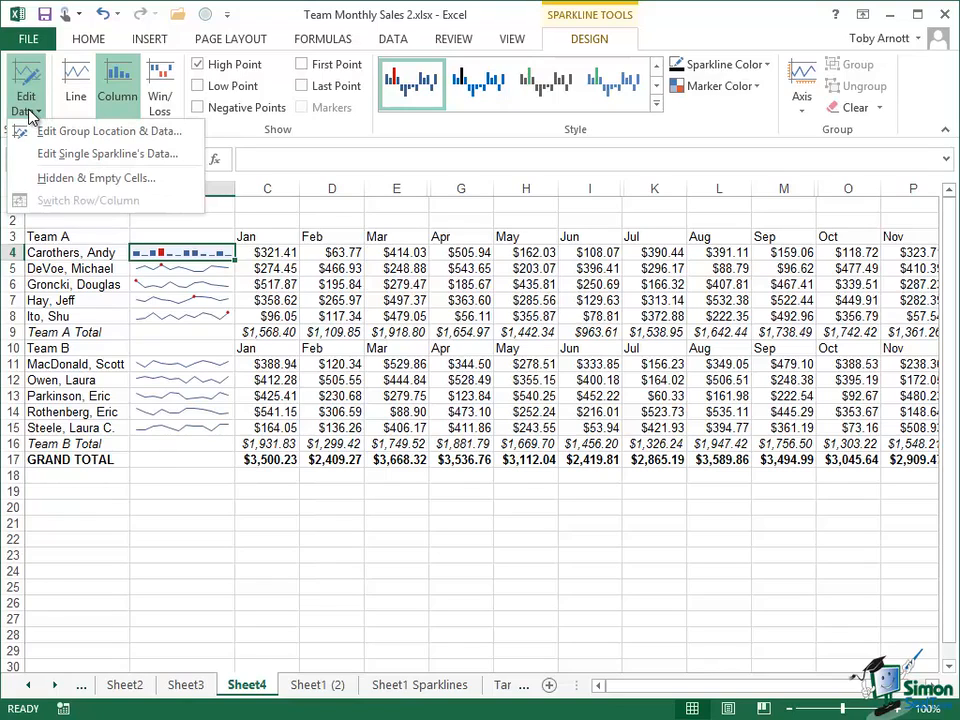
- Confirm B4's sparkline draws from C4:Q4 in Edit Sparklines, then cancel without changes
left_click(107, 134)
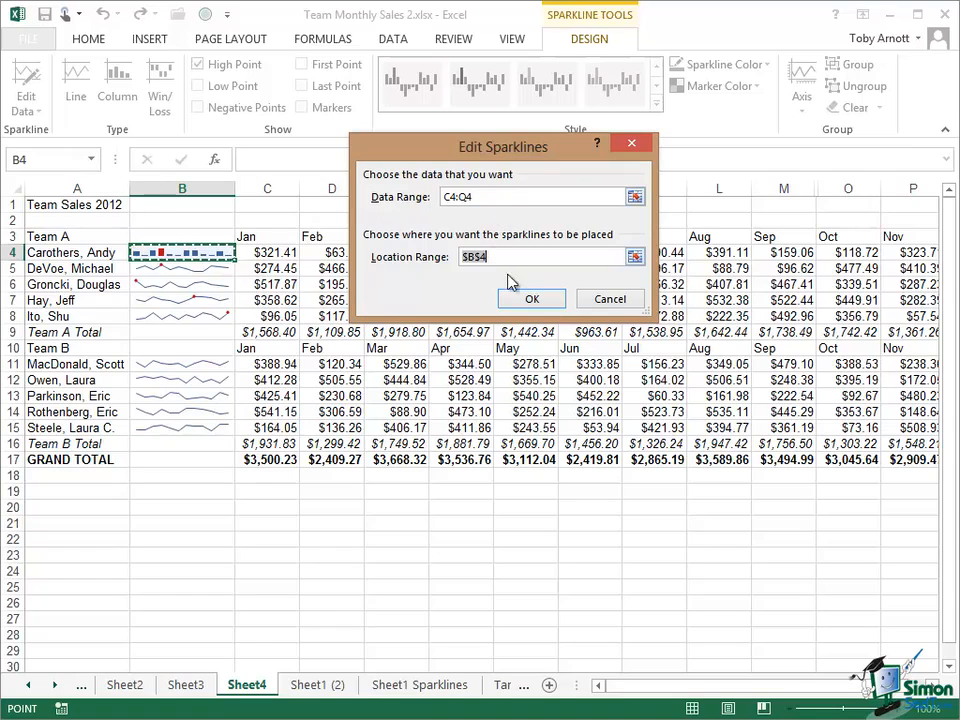
left_click(617, 299)
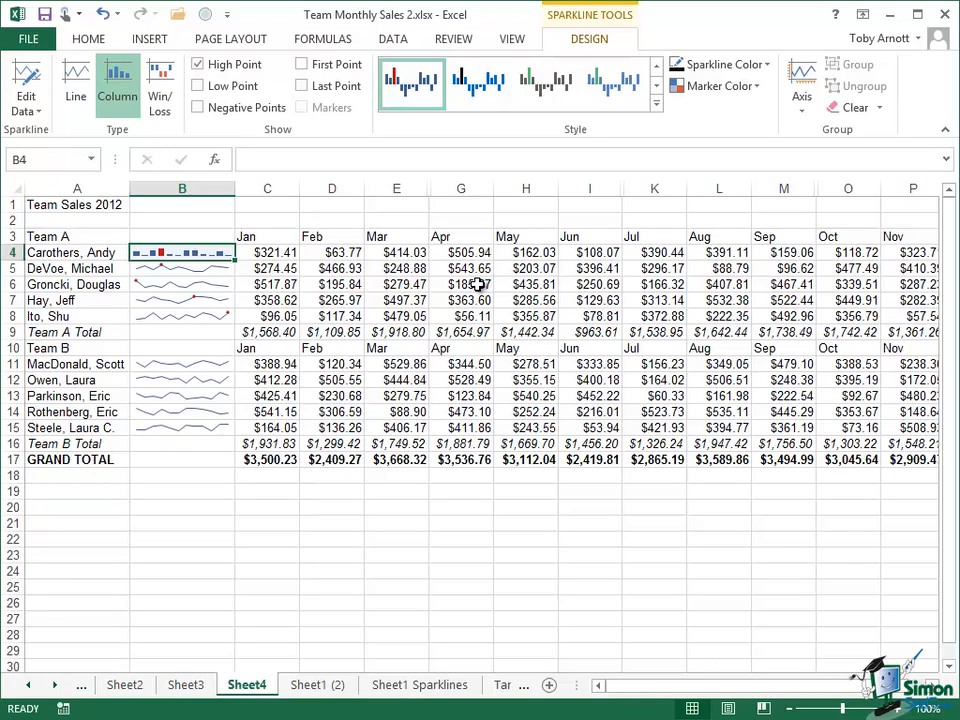
- Browse the full sparkline style gallery and close it without choosing a style
left_click(658, 109)
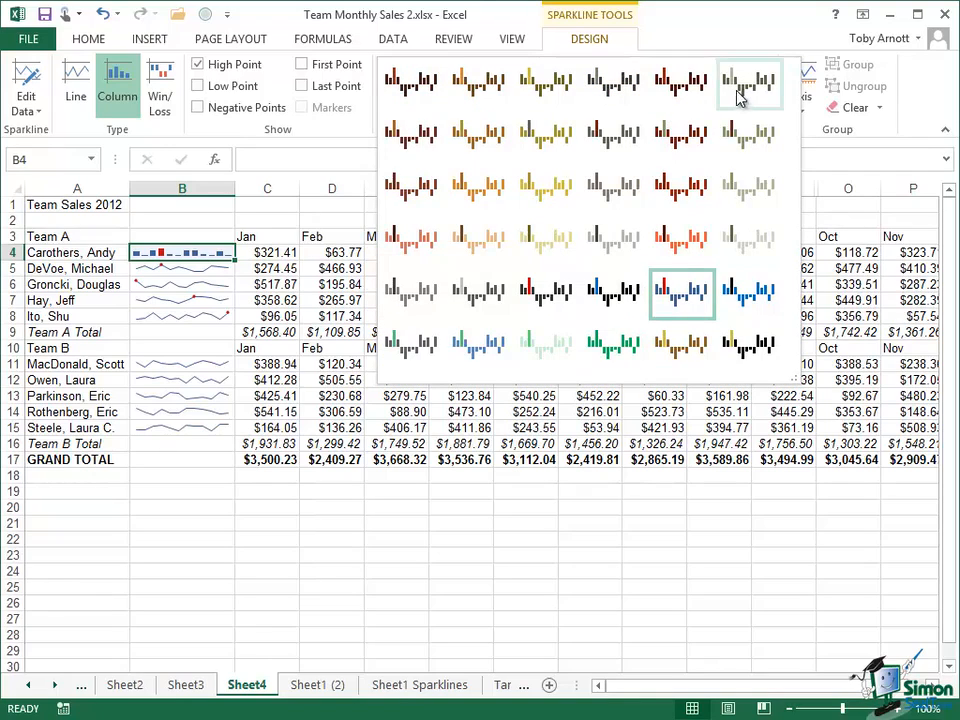
left_click(705, 37)
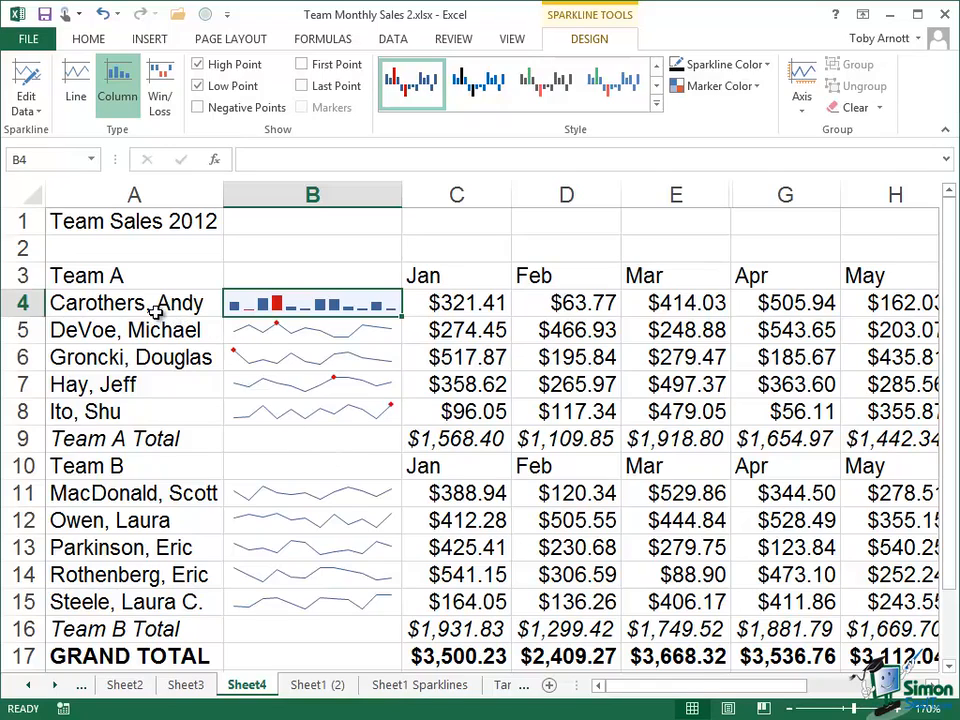
- Group Team A's sparklines B4:B8 so all become columns marking high and low points
left_click_drag(311, 302, 296, 411)
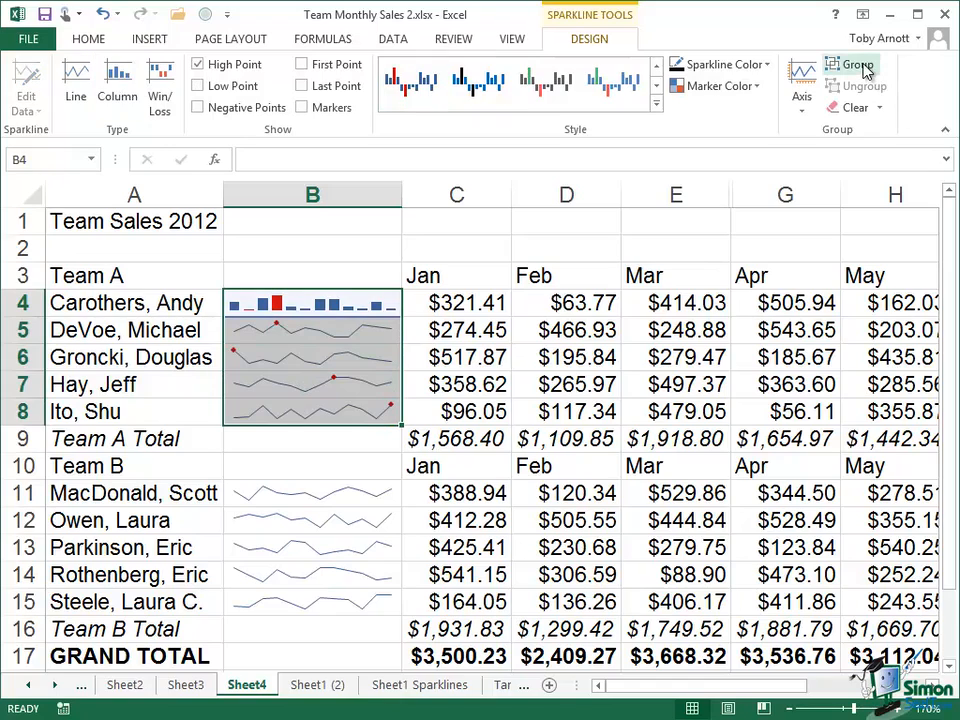
left_click(858, 65)
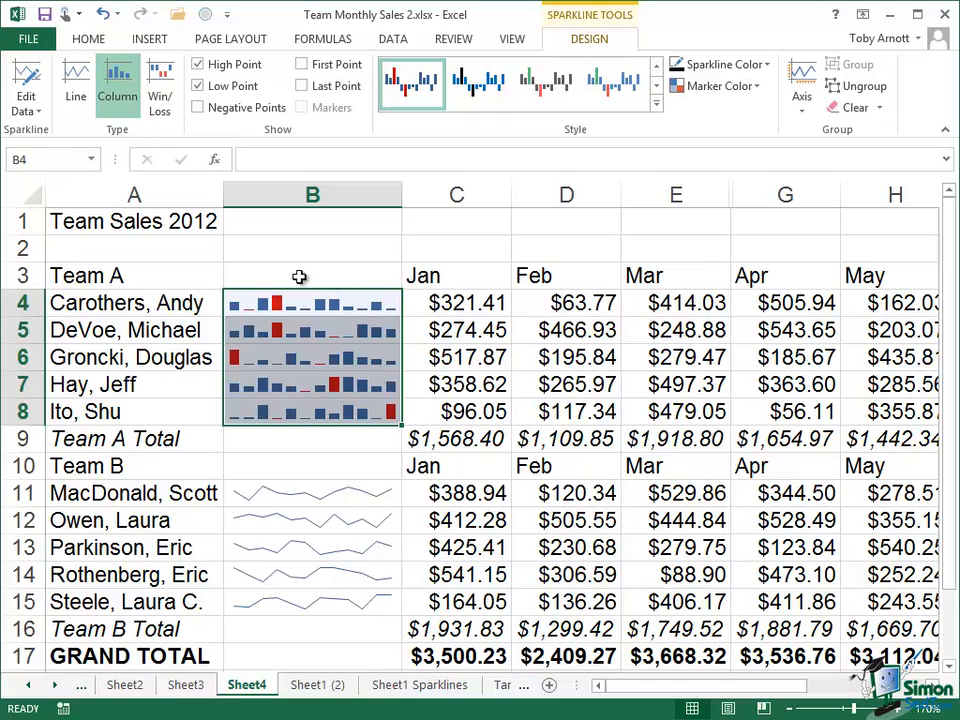
left_click(900, 710)
left_click(900, 710)
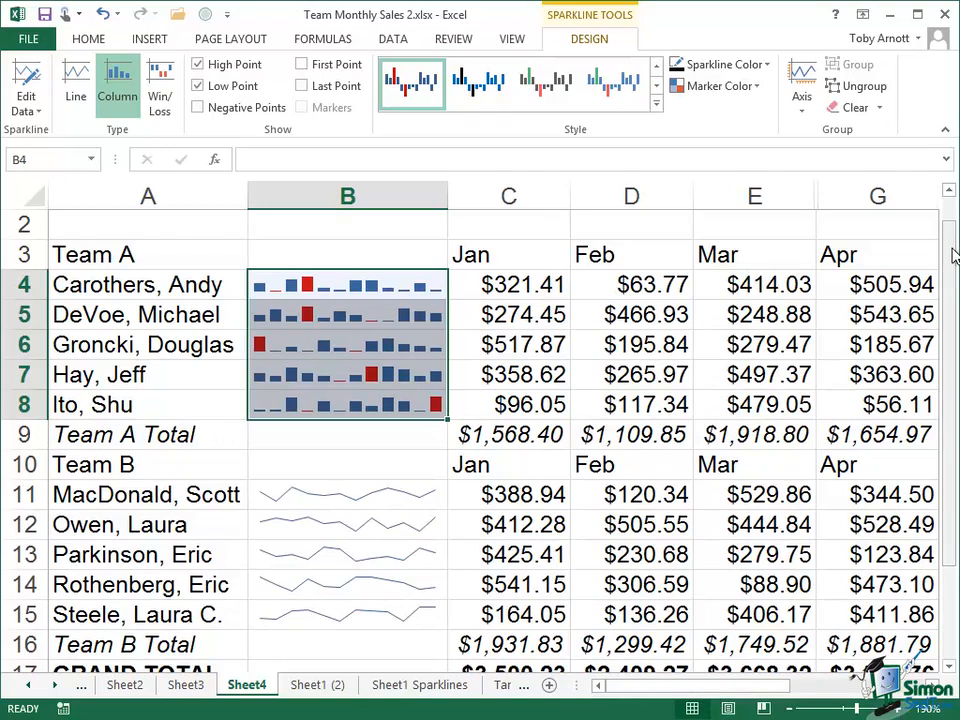
- Scroll back to row 1 and show the Axis options for Team A's column sparklines
scroll(953, 274, "up", 1)
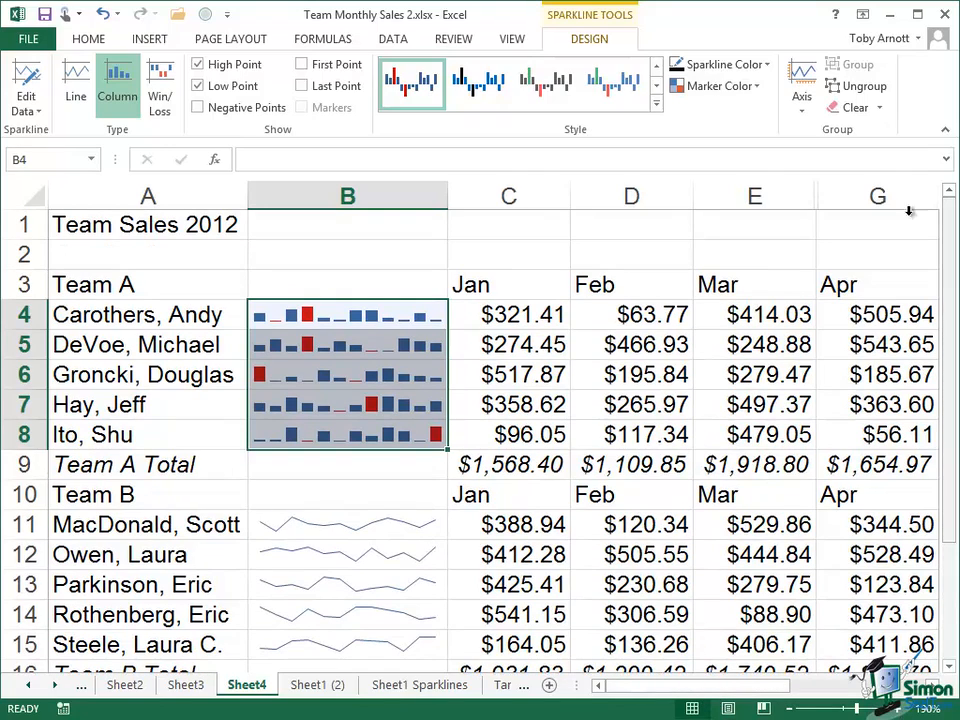
left_click(801, 118)
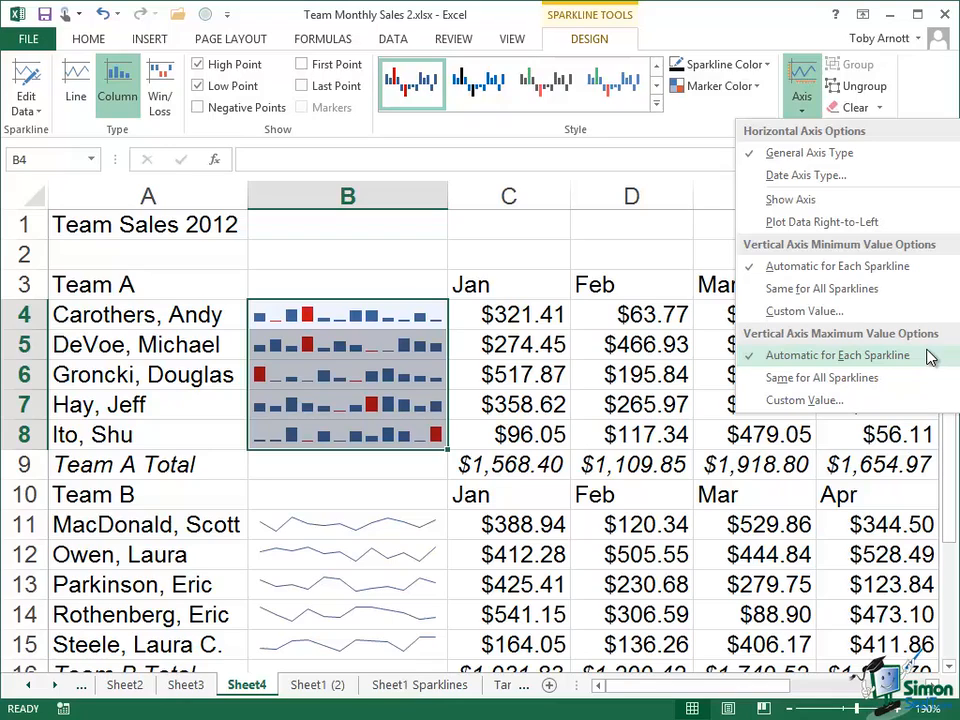
- Set Team A's vertical axis minimum and maximum both to Same for All Sparklines
left_click(800, 290)
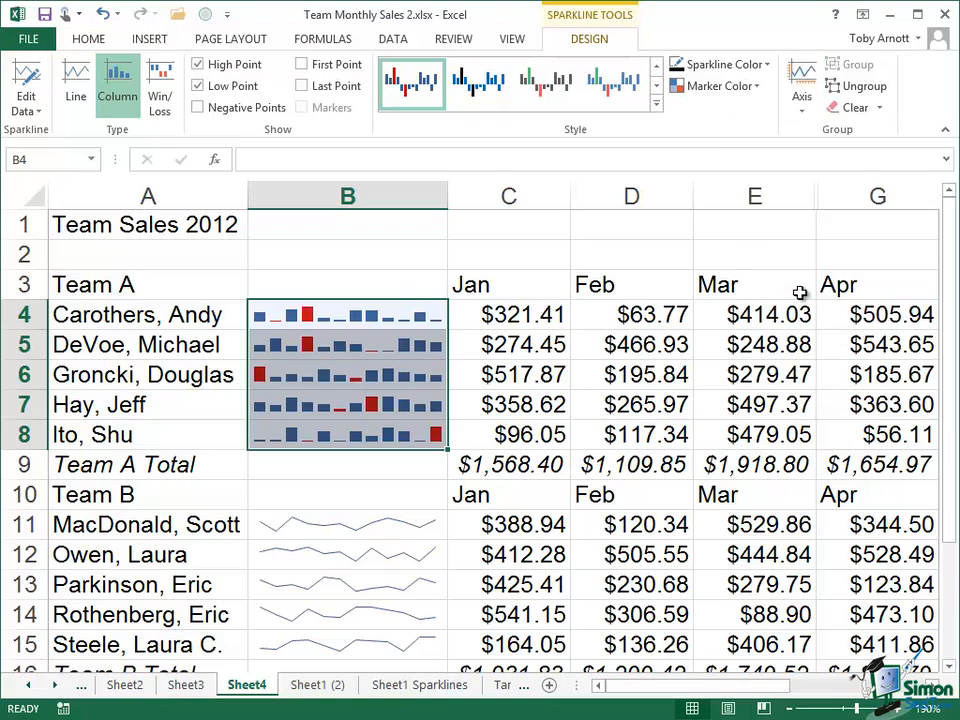
left_click(800, 108)
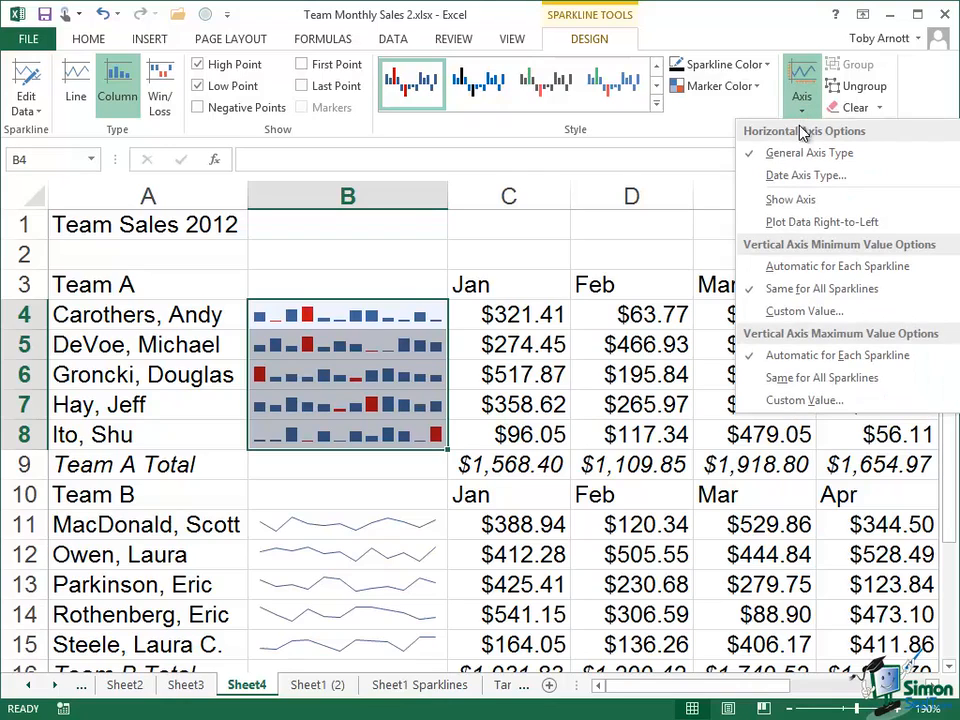
left_click(793, 377)
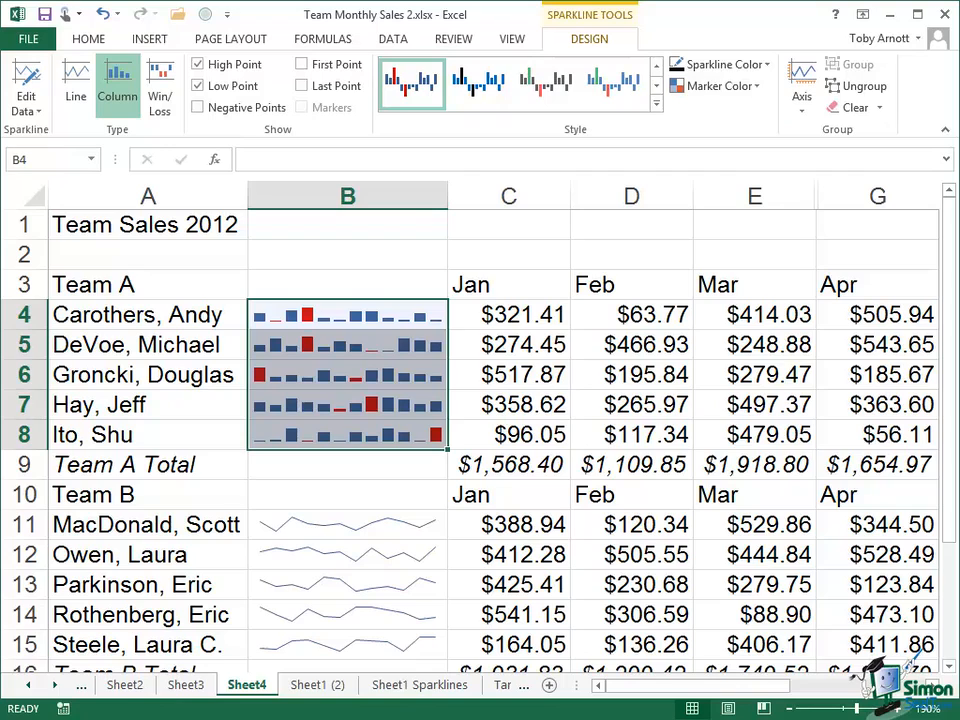
- Mark the high point on Team B's line sparklines in B11:B15
scroll(352, 521, "down", 1)
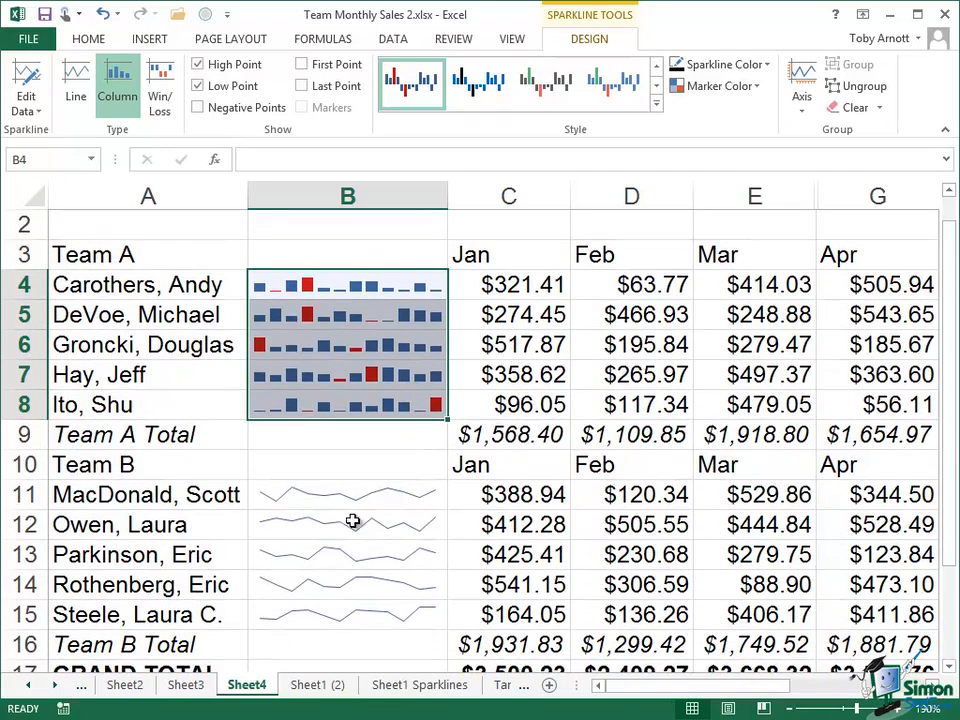
left_click(336, 497)
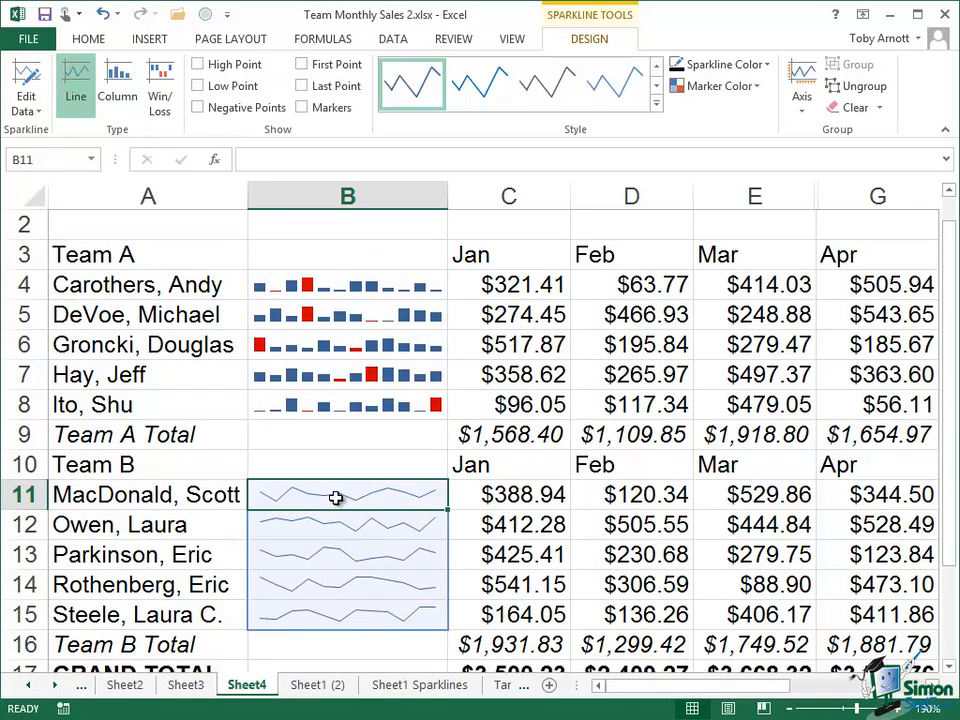
left_click(198, 64)
left_click(329, 285)
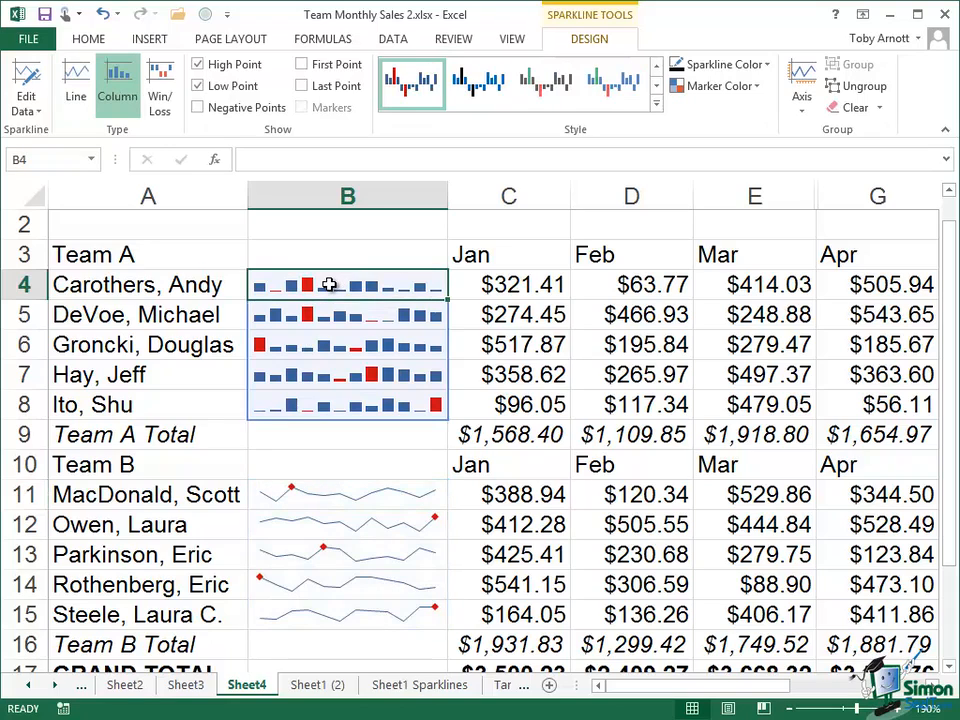
- Turn off Low Point on Team A's column sparklines and select cell B7
left_click(198, 87)
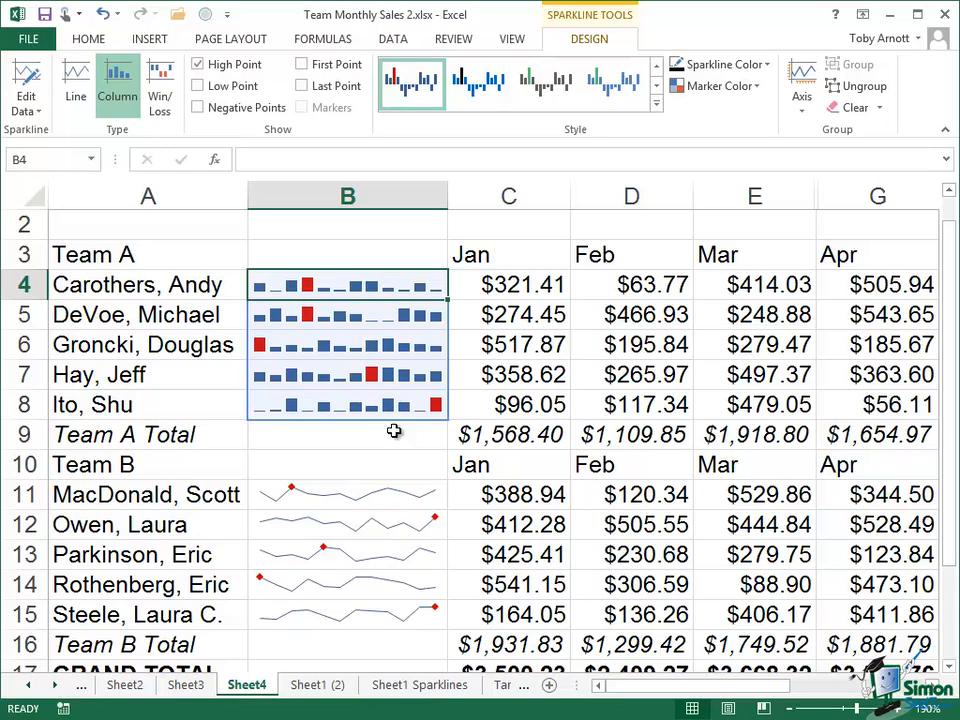
left_click(316, 374)
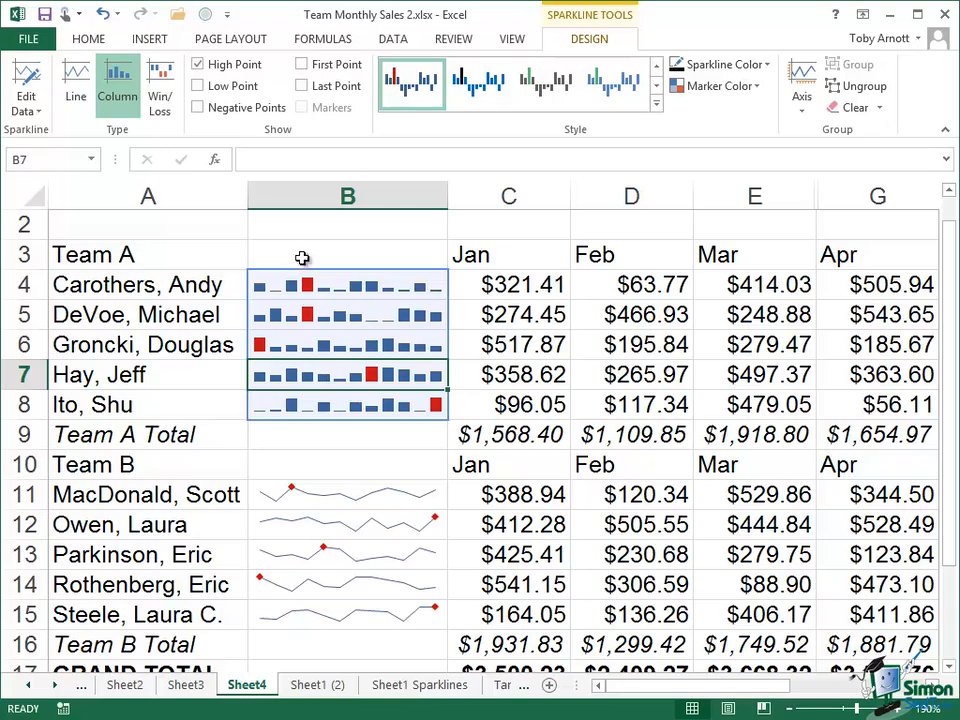
- Enter the text 'Hello' in sparkline cell B7
key("F2")
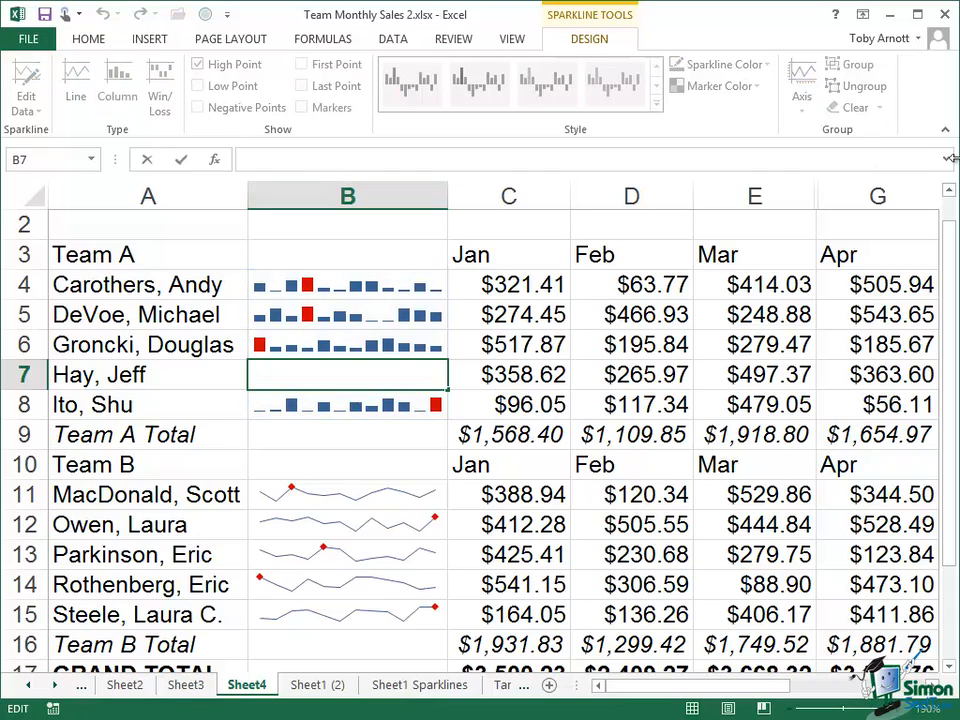
type("Hello")
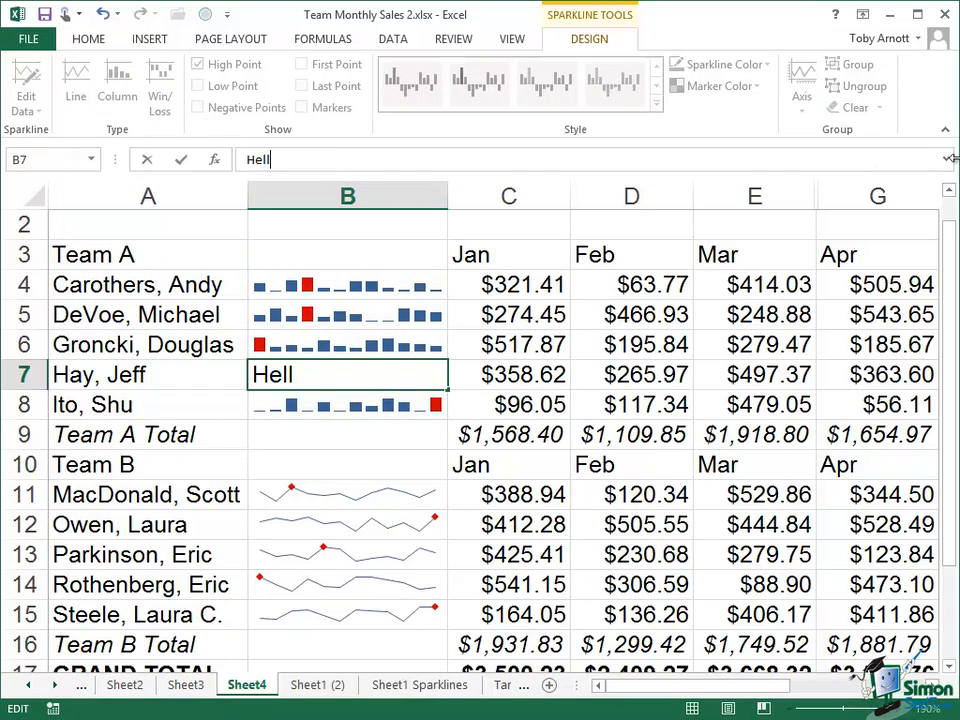
left_click(180, 161)
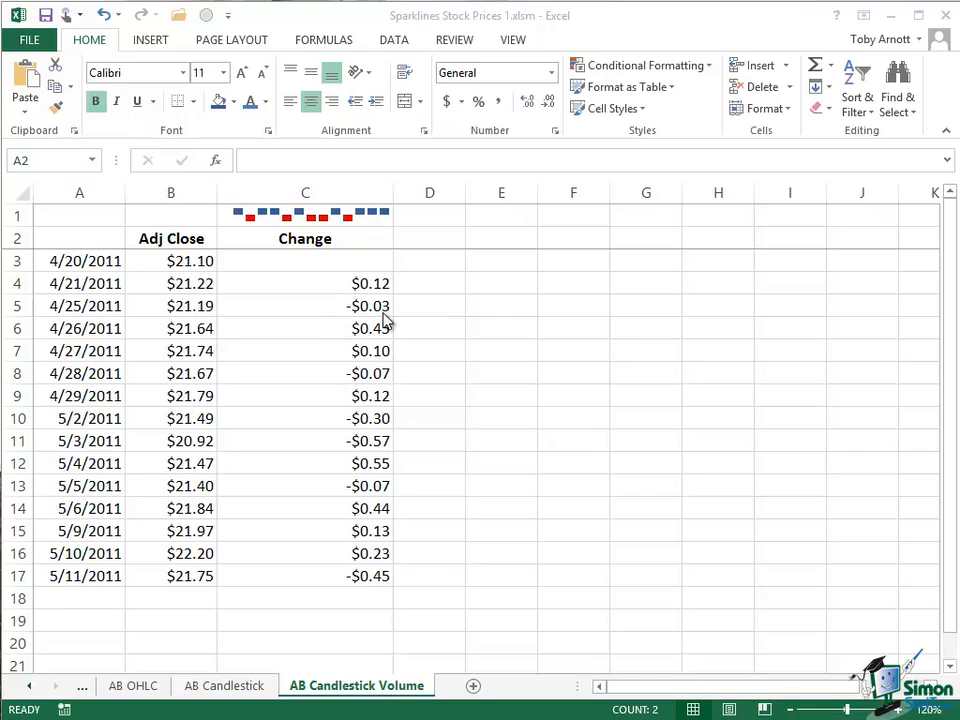
- Select the win/loss sparkline in C1 of the stock prices workbook and show its design options
left_click(357, 214)
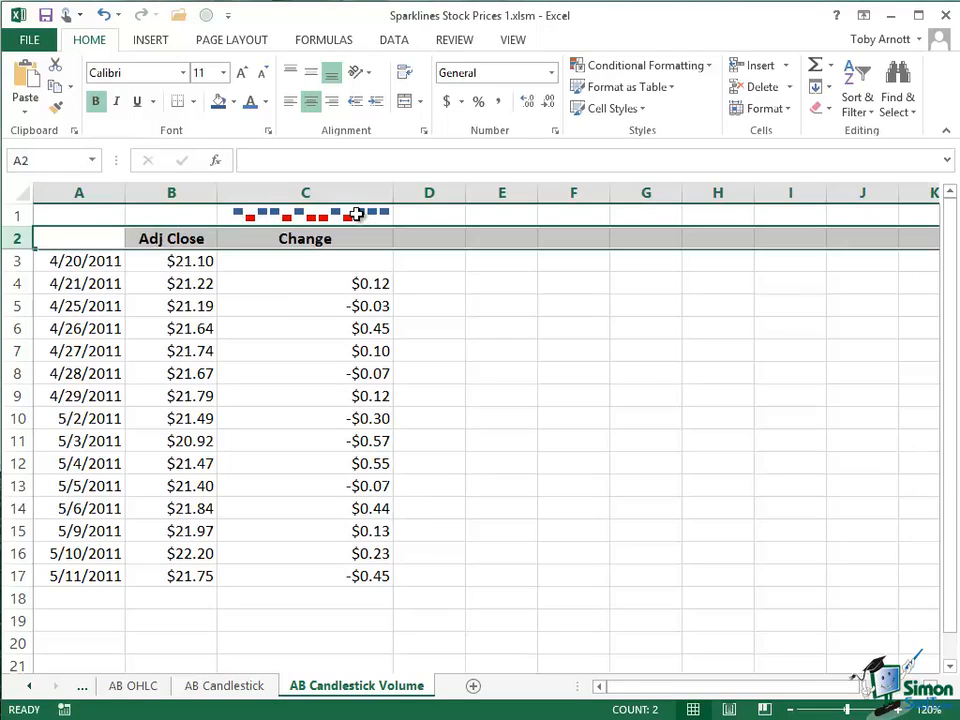
left_click(357, 214)
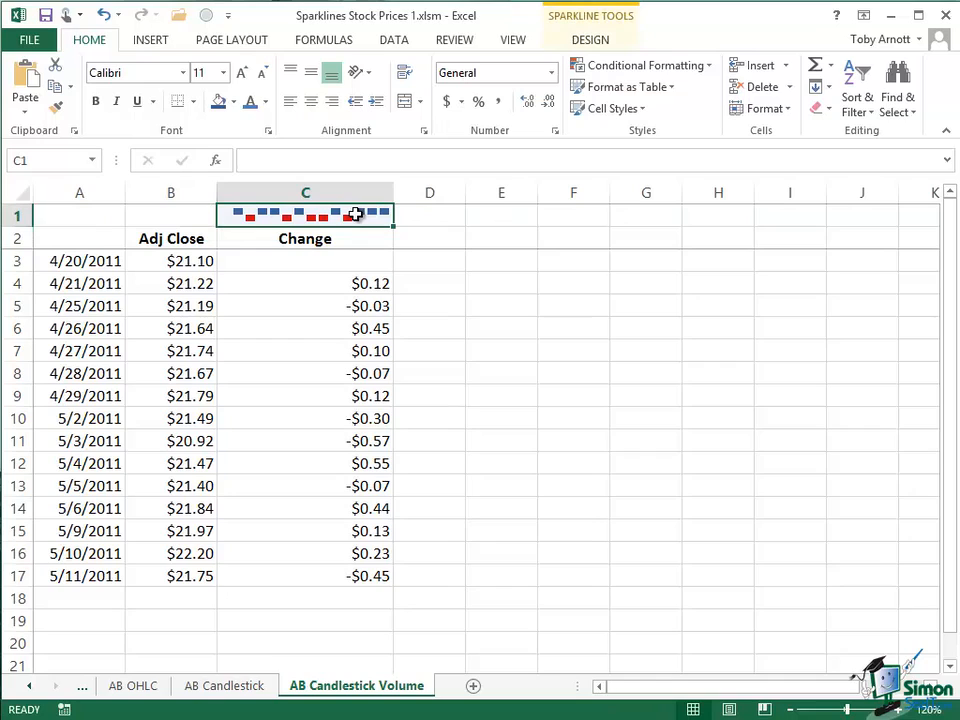
left_click(582, 41)
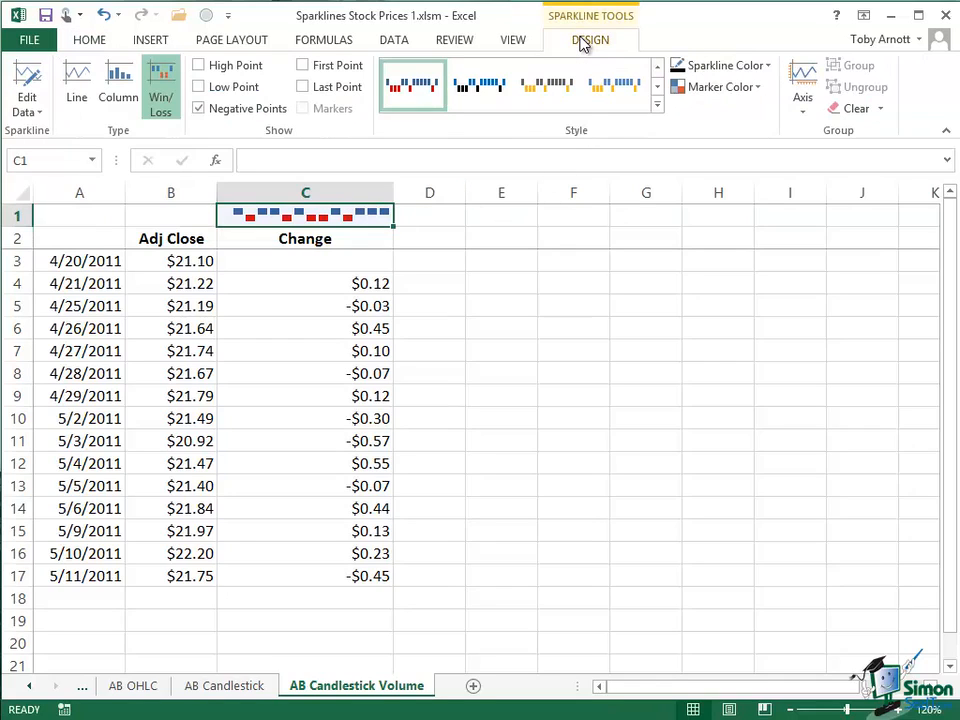